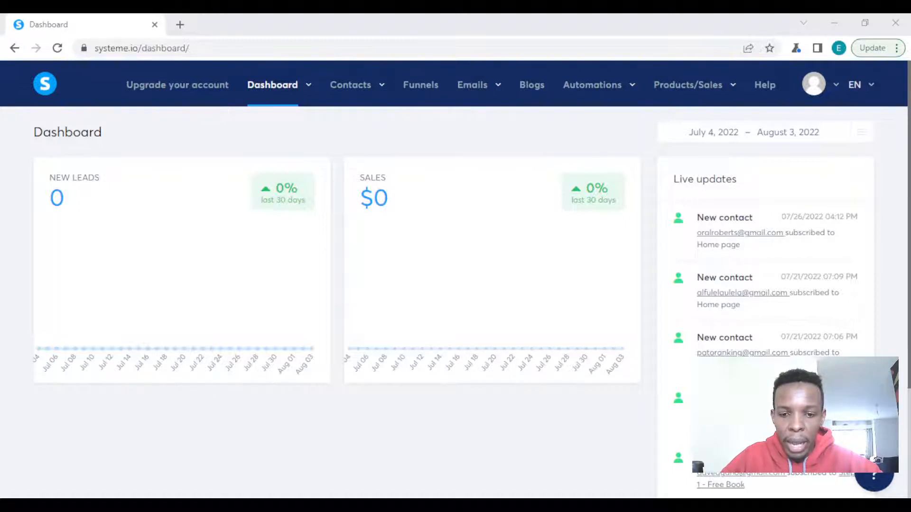
{"action": "mouse_move", "coordinate": [437, 375]}
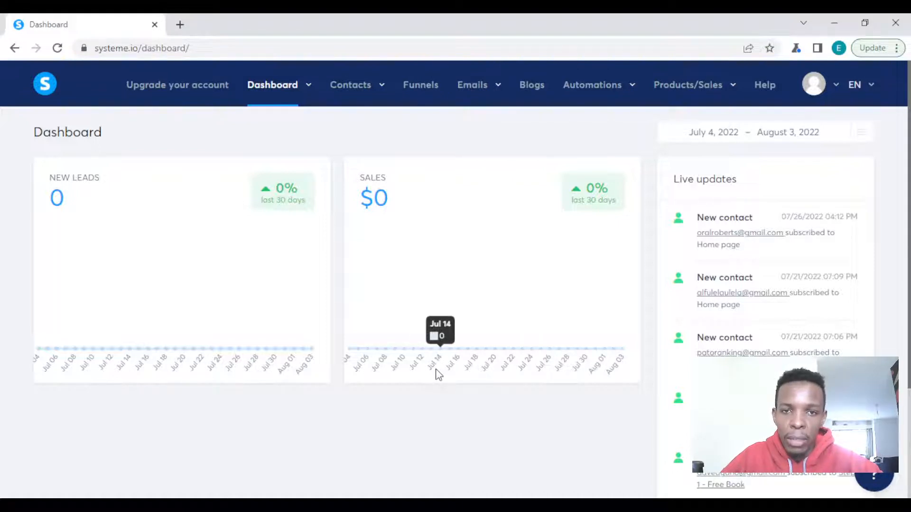
{"action": "mouse_move", "coordinate": [293, 93]}
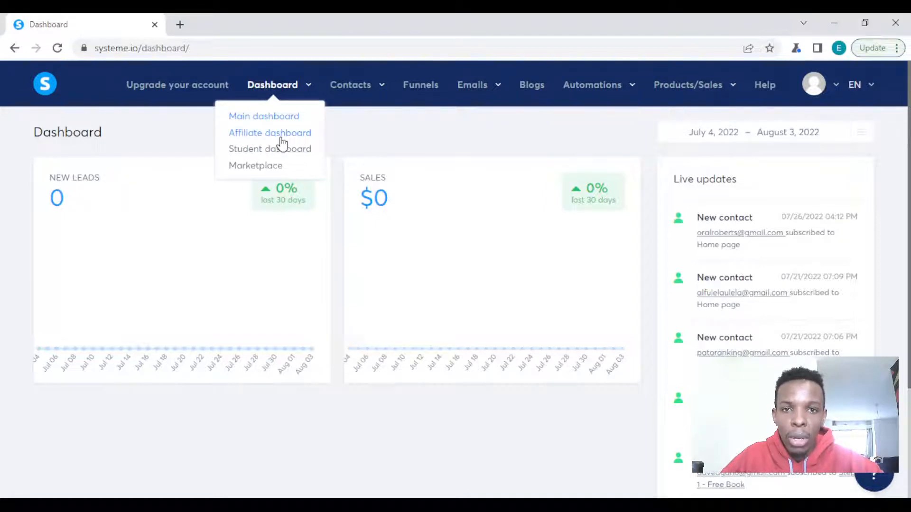
{"action": "mouse_move", "coordinate": [365, 93]}
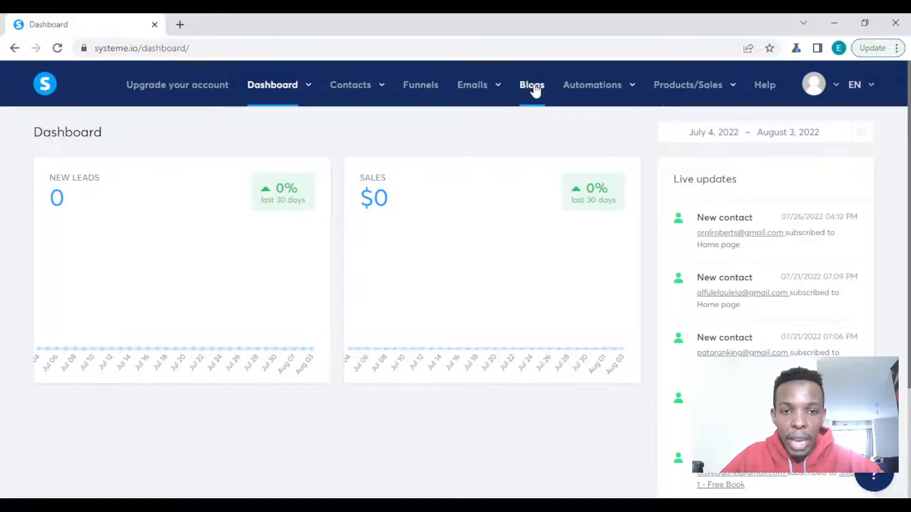
Step: Start a new blog from the Blogs section and name it Bluehost
{"action": "left_click", "coordinate": [532, 85]}
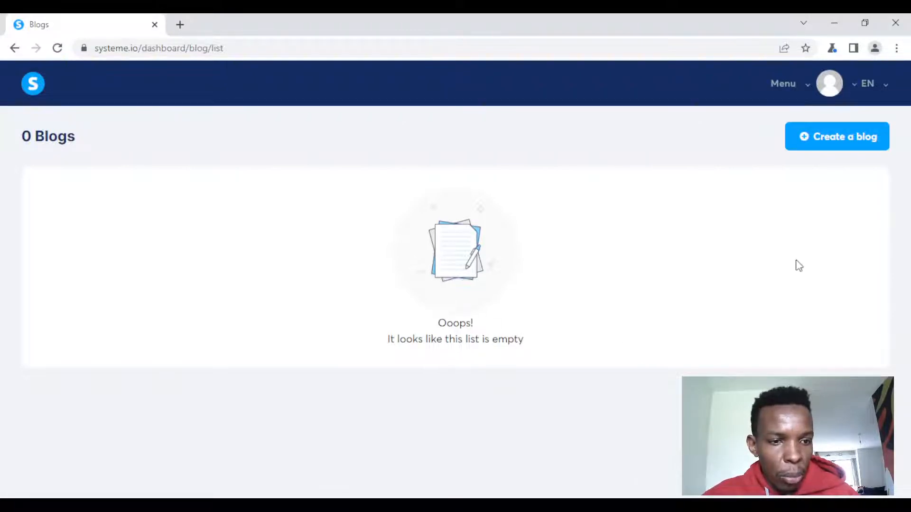
{"action": "left_click", "coordinate": [847, 139]}
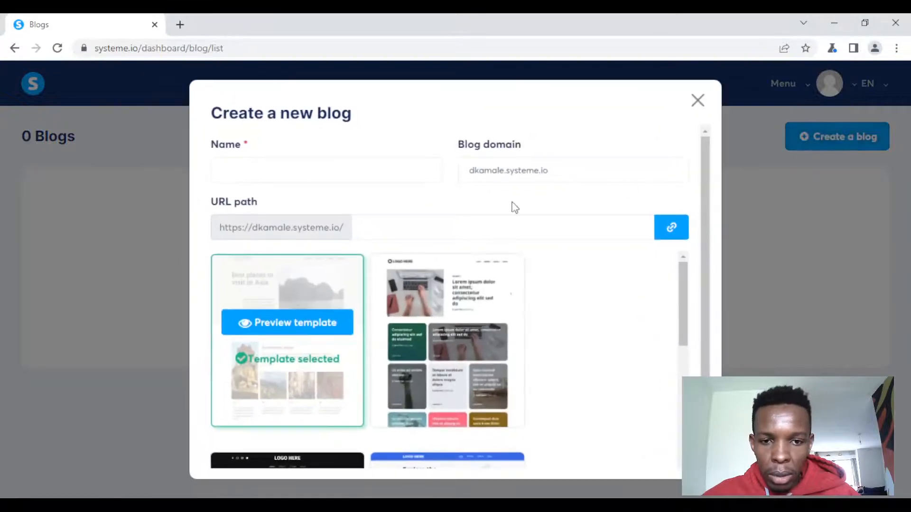
{"action": "left_click", "coordinate": [246, 168]}
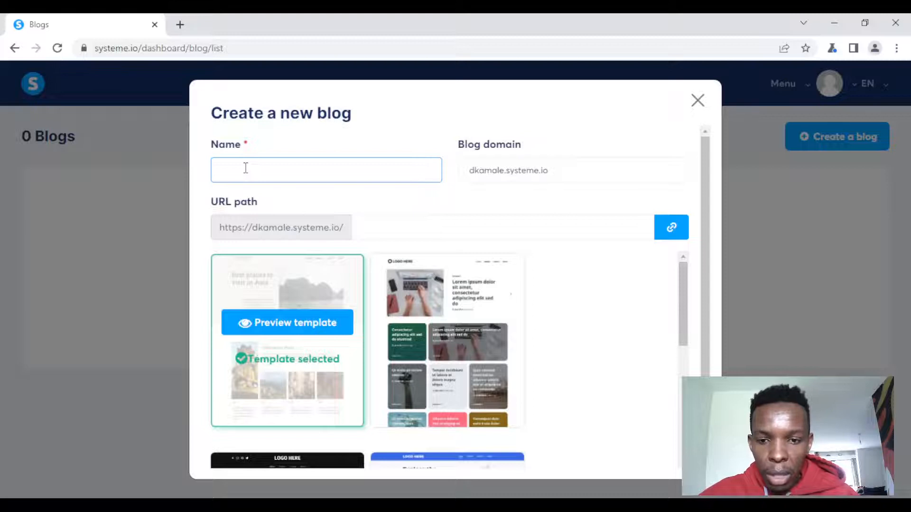
{"action": "left_click", "coordinate": [300, 208]}
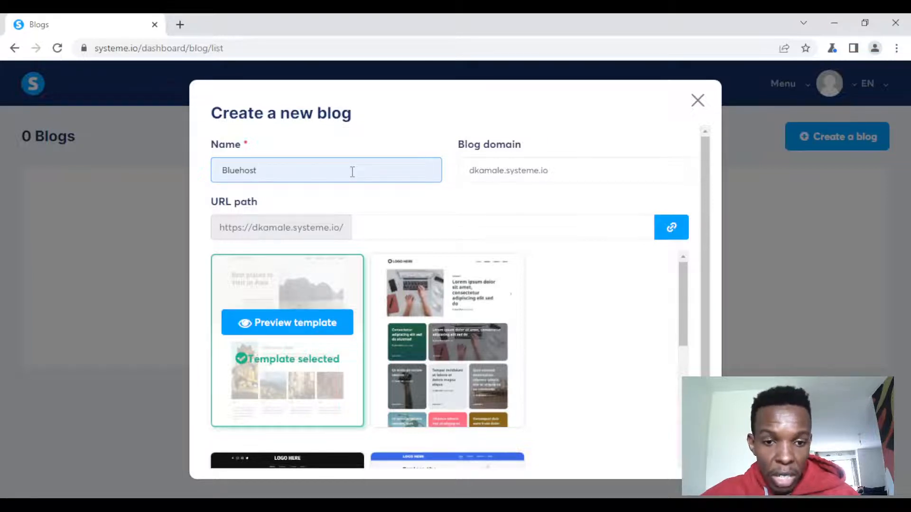
Step: Select the template with the orange-framed beach photo in its header and create the blog
{"action": "left_click_drag", "start_coordinate": [685, 280], "coordinate": [680, 403]}
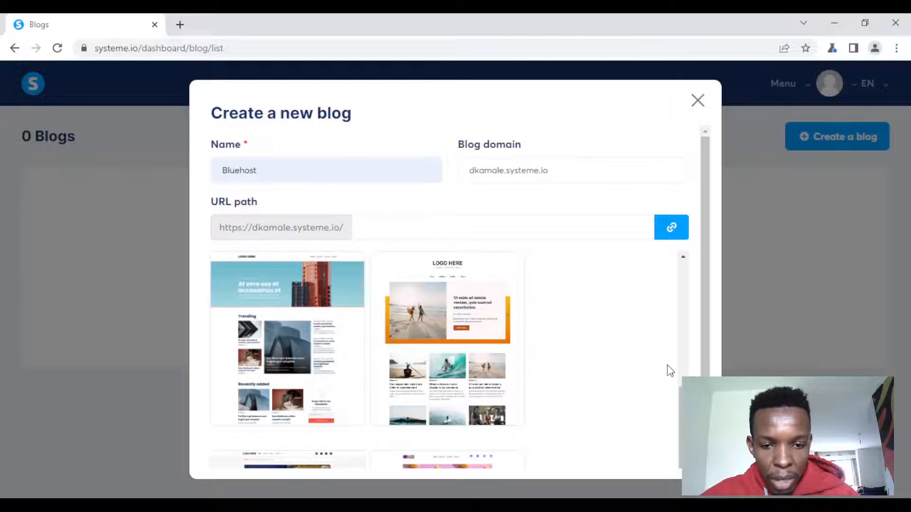
{"action": "mouse_move", "coordinate": [429, 325]}
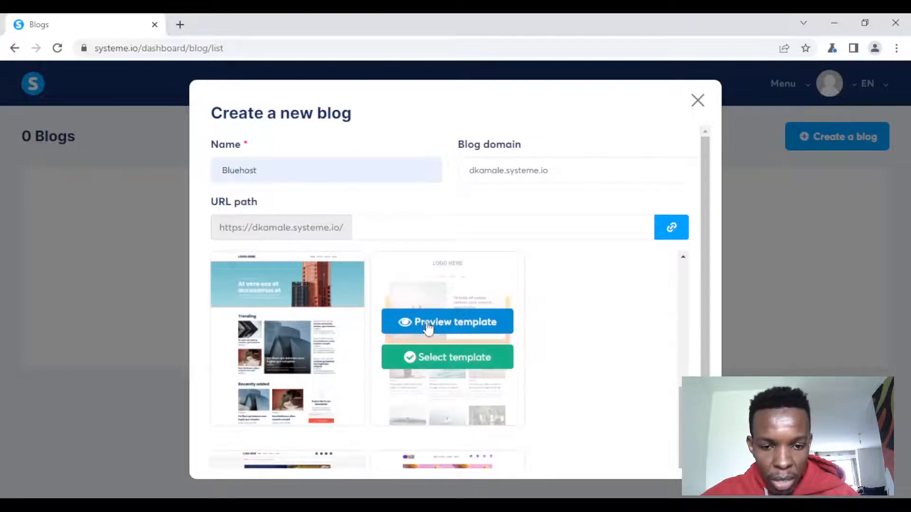
{"action": "left_click", "coordinate": [443, 363]}
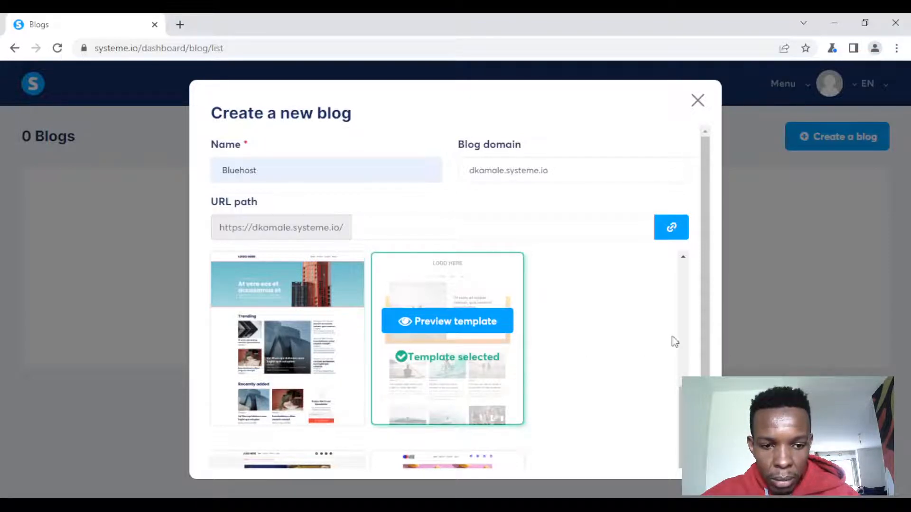
{"action": "scroll", "coordinate": [706, 295], "scroll_direction": "down", "scroll_amount": 3}
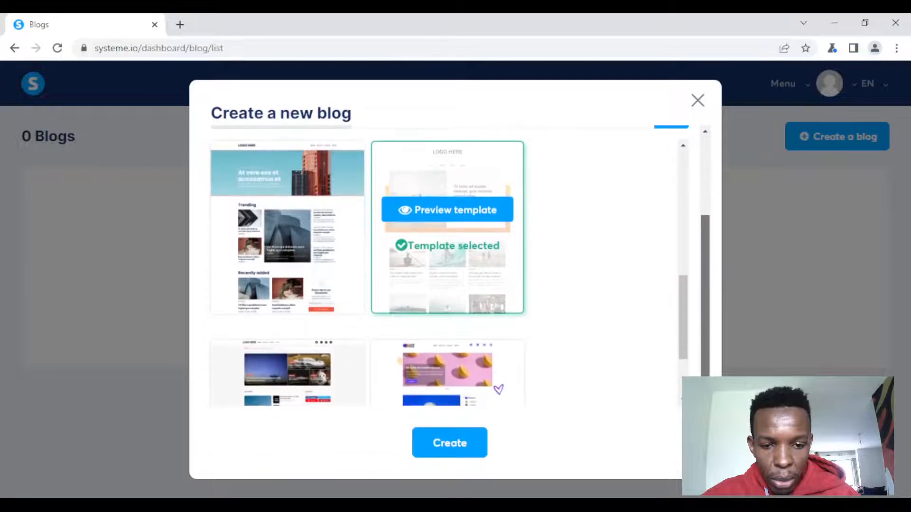
{"action": "left_click", "coordinate": [467, 446]}
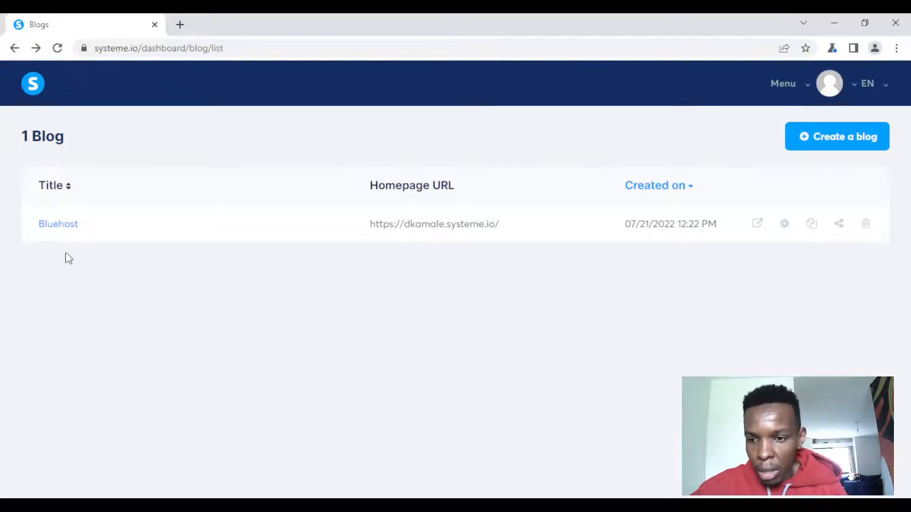
Step: Open the Bluehost blog and look through its posts, pages, categories and blog layout editor, returning to the categories list
{"action": "left_click", "coordinate": [61, 228]}
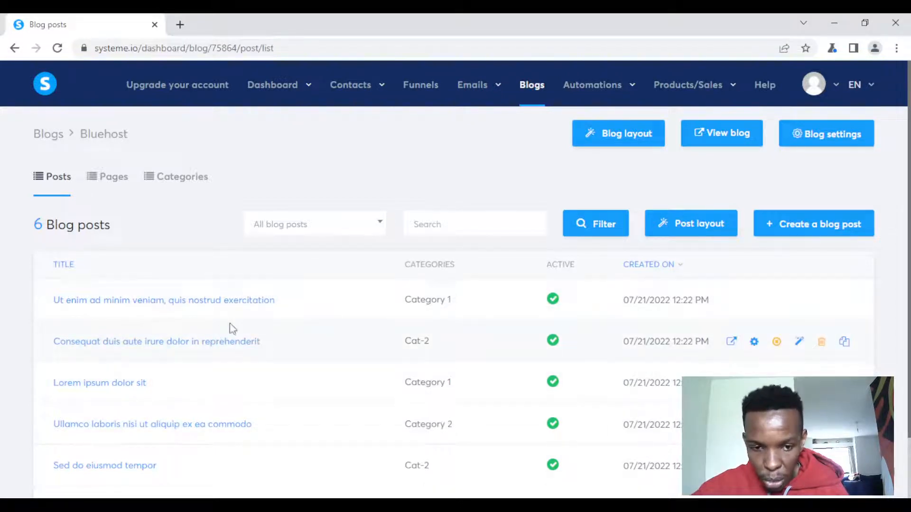
{"action": "left_click", "coordinate": [115, 191]}
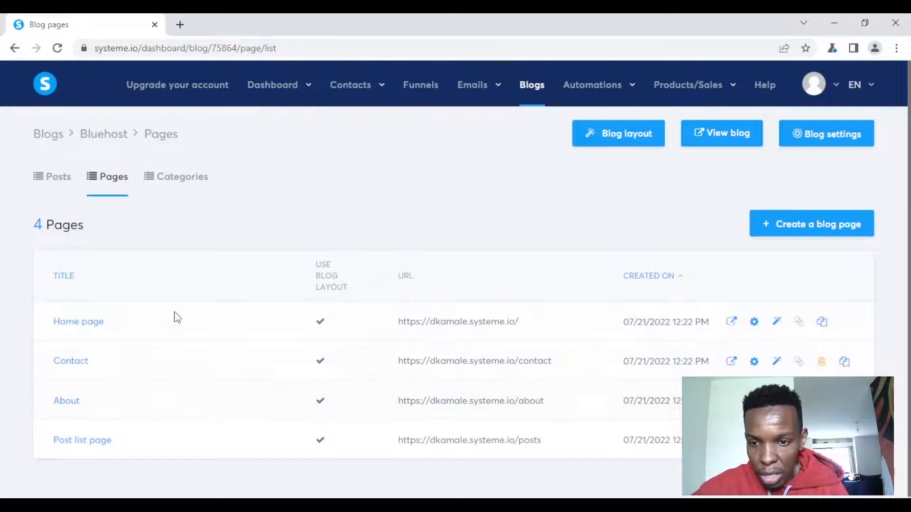
{"action": "left_click", "coordinate": [180, 194]}
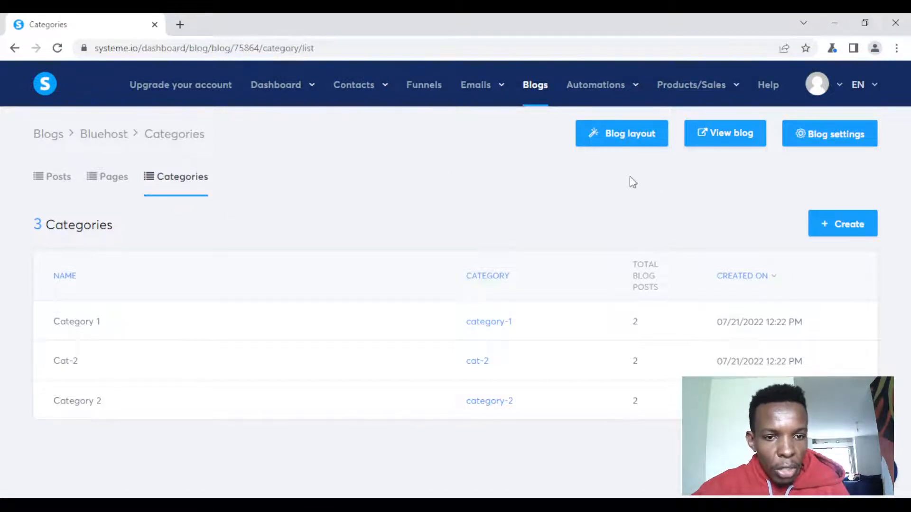
{"action": "left_click", "coordinate": [620, 138]}
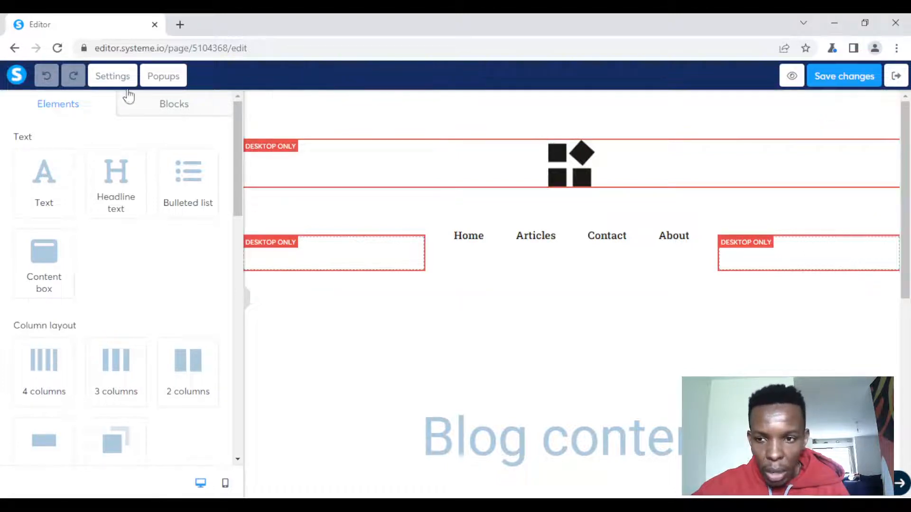
{"action": "left_click", "coordinate": [13, 49]}
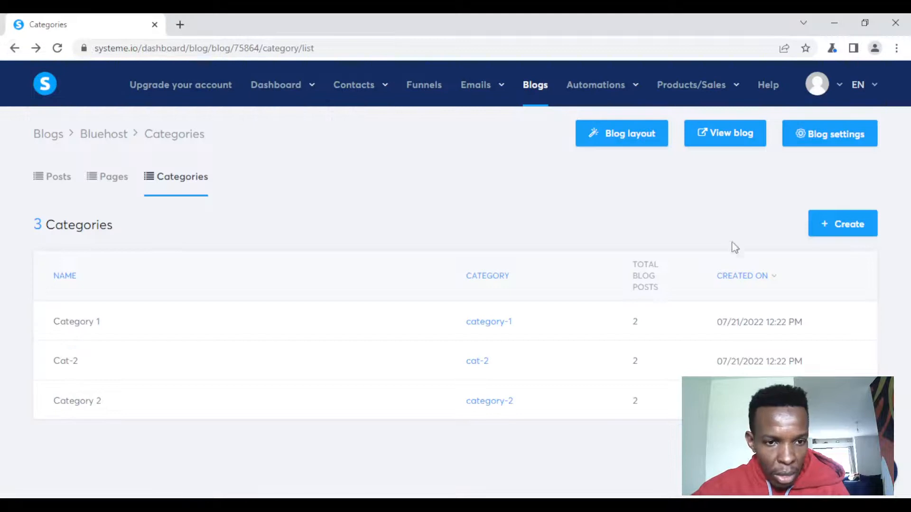
Step: View the published blog, review its home page down to the footer, and close it
{"action": "left_click", "coordinate": [710, 136]}
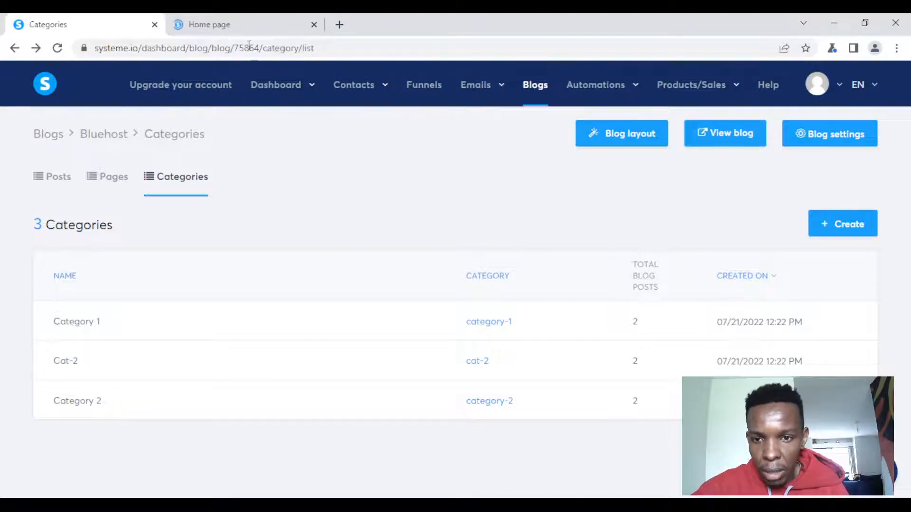
{"action": "left_click", "coordinate": [243, 27]}
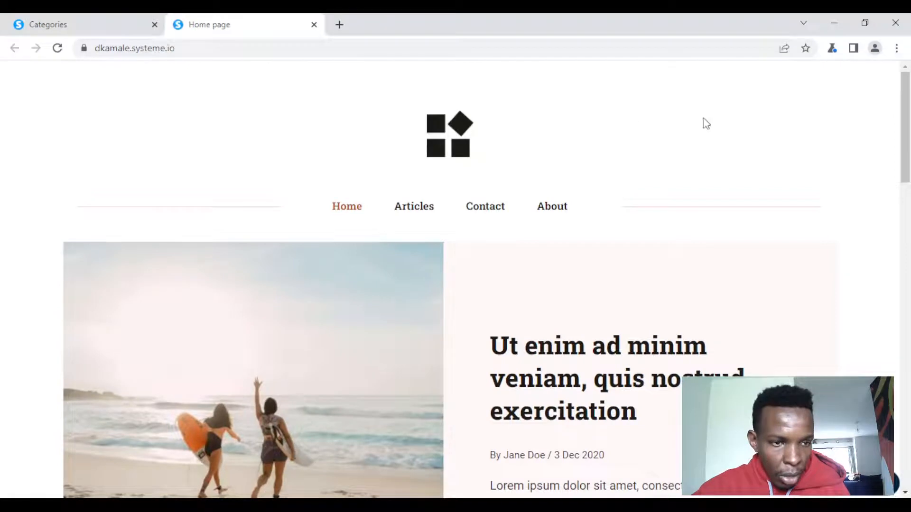
{"action": "scroll", "coordinate": [773, 135], "scroll_direction": "down", "scroll_amount": 7}
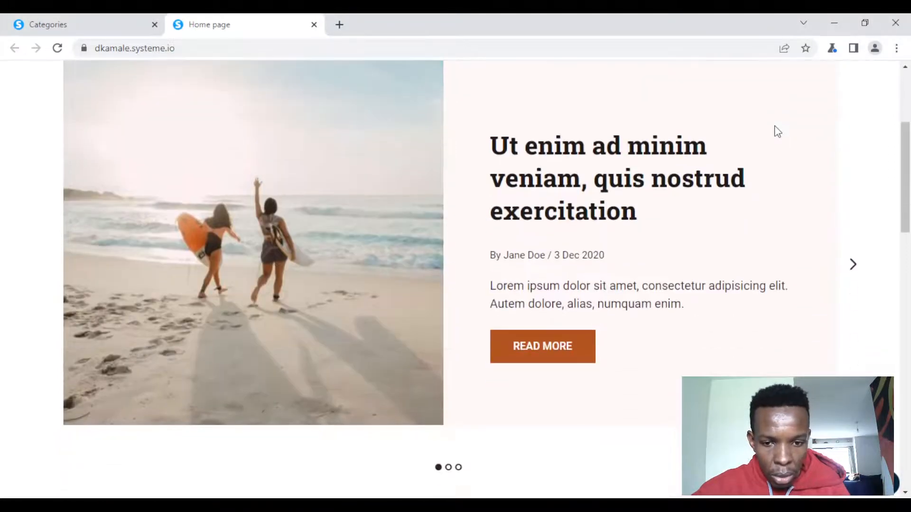
{"action": "scroll", "coordinate": [777, 131], "scroll_direction": "down", "scroll_amount": 15}
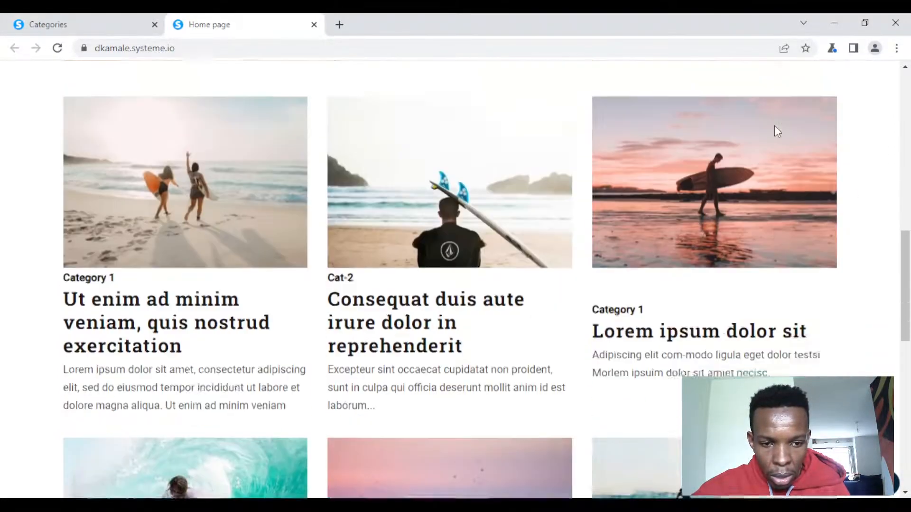
{"action": "scroll", "coordinate": [774, 128], "scroll_direction": "down", "scroll_amount": 3}
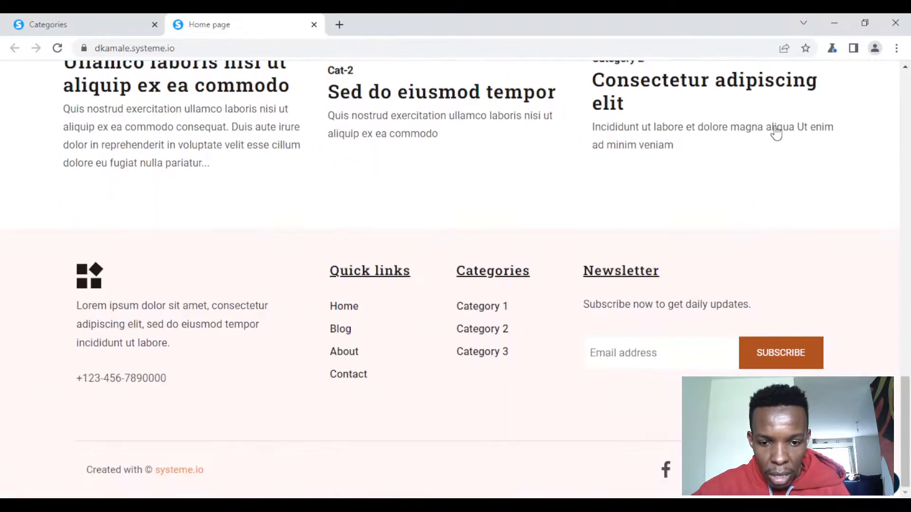
{"action": "scroll", "coordinate": [776, 133], "scroll_direction": "up", "scroll_amount": 20}
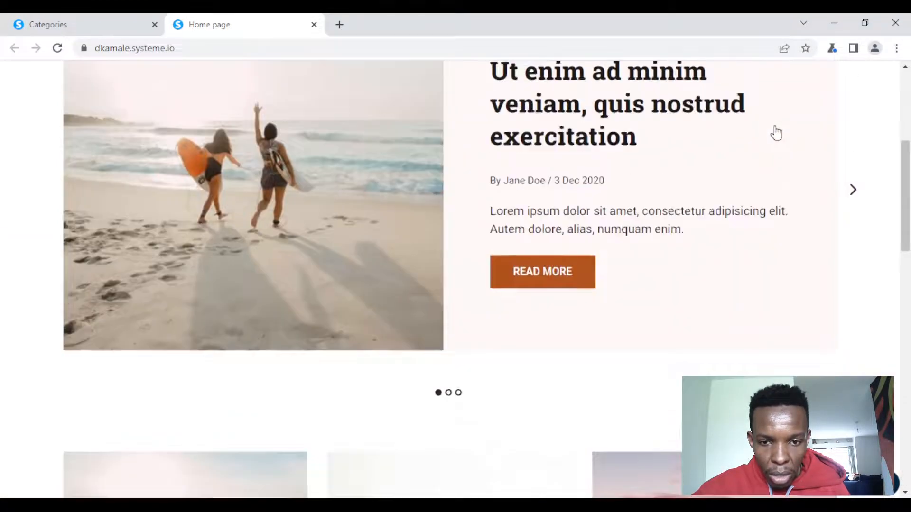
{"action": "scroll", "coordinate": [775, 132], "scroll_direction": "up", "scroll_amount": 1}
{"action": "key", "text": "ctrl+w"}
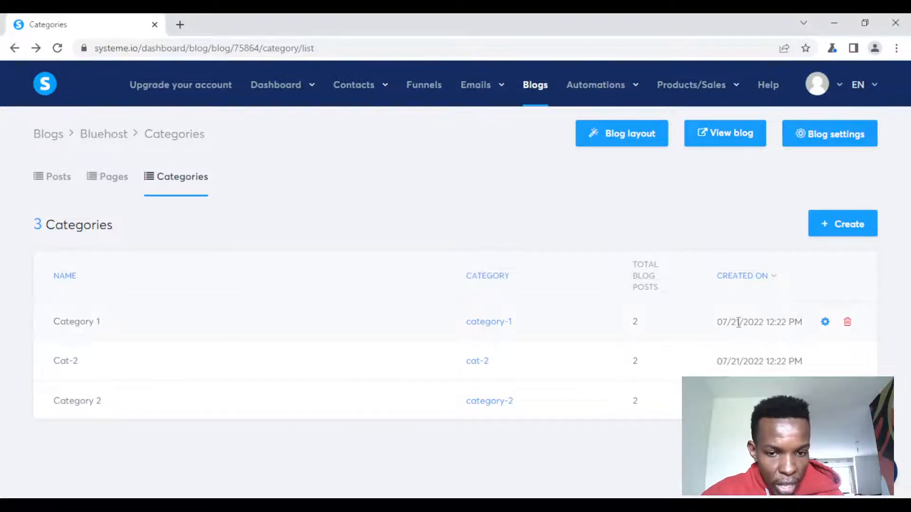
Step: Edit Category 1 and change its name to Webhosting
{"action": "left_click", "coordinate": [826, 324]}
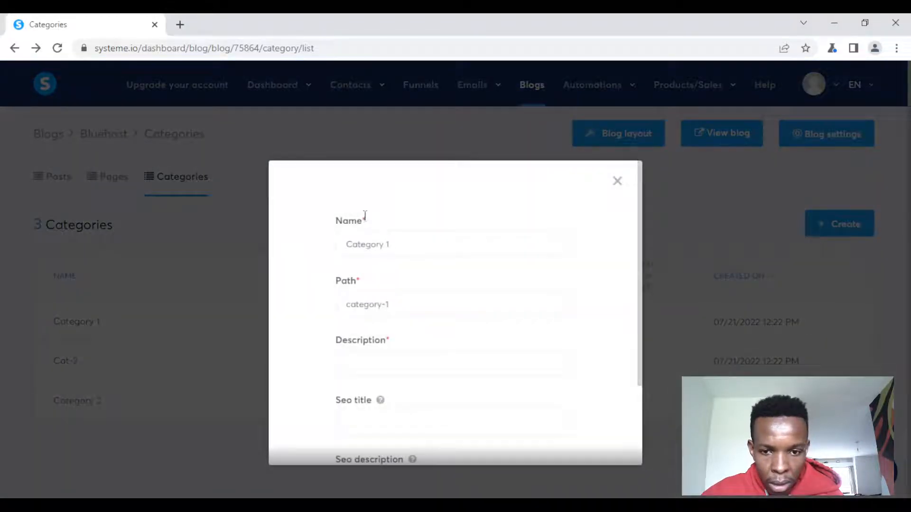
{"action": "left_click_drag", "start_coordinate": [399, 240], "coordinate": [335, 256]}
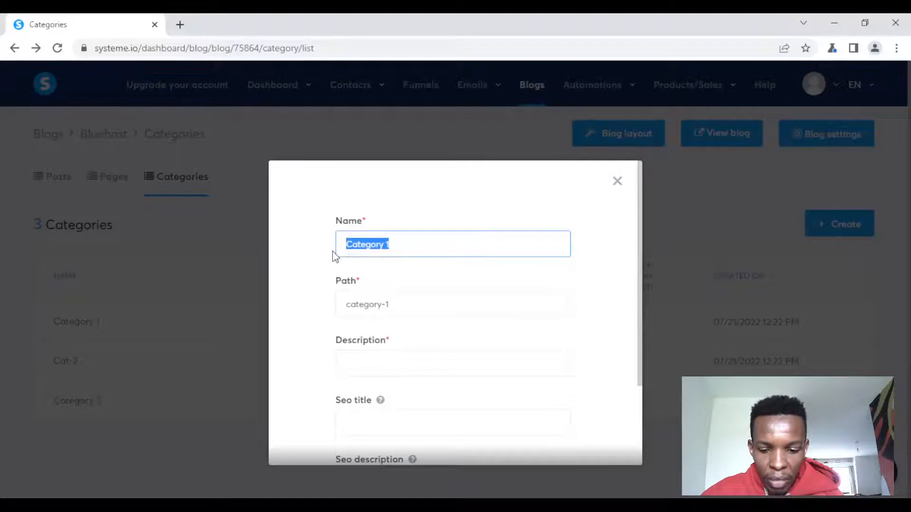
{"action": "type", "text": "Webhosting"}
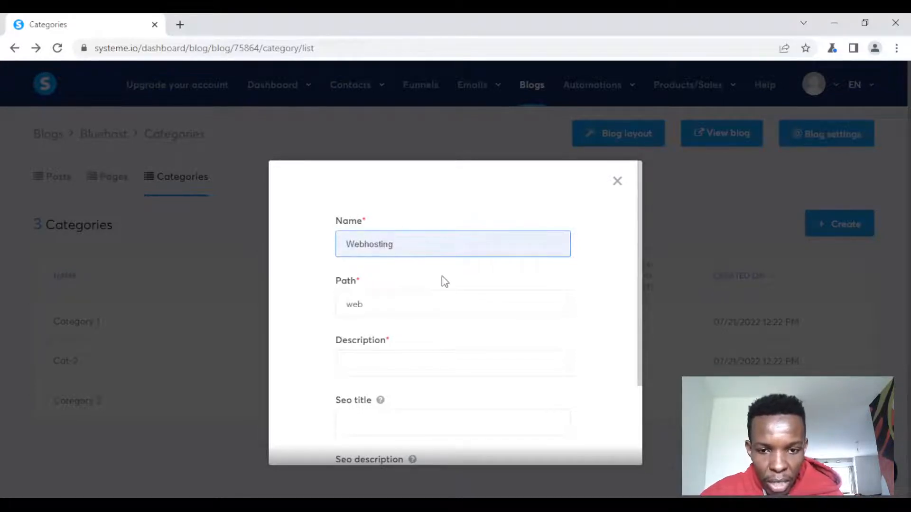
{"action": "left_click", "coordinate": [442, 275]}
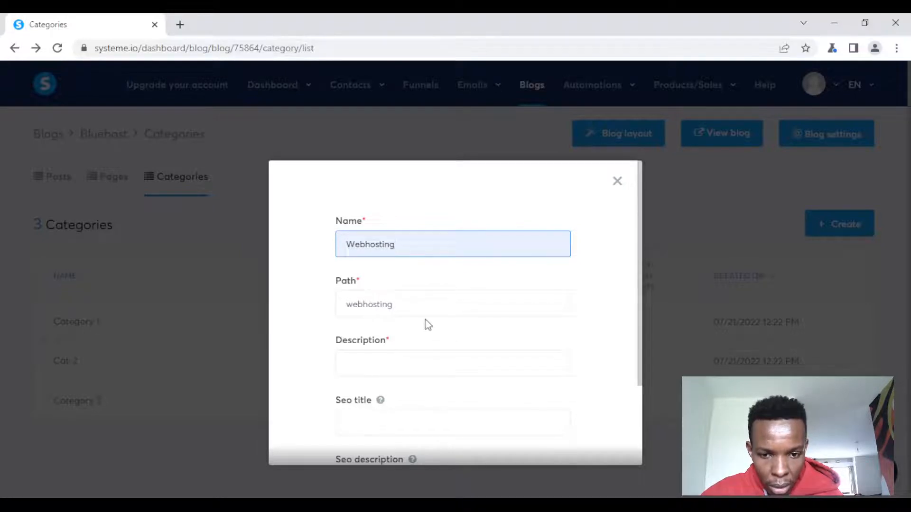
Step: Copy the path text webhosting into the category's description, leave the SEO fields empty, and save the category
{"action": "left_click_drag", "start_coordinate": [417, 305], "coordinate": [336, 308]}
{"action": "key", "text": "ctrl+c"}
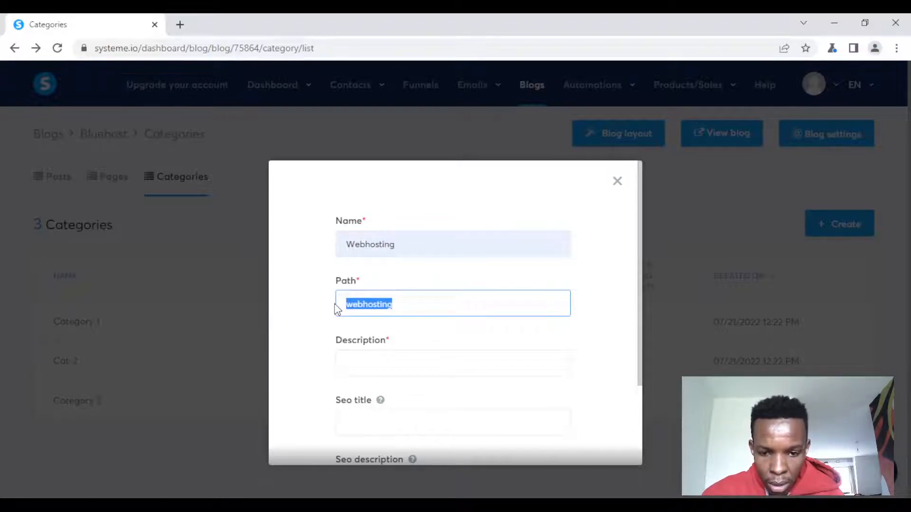
{"action": "left_click", "coordinate": [367, 368]}
{"action": "key", "text": "ctrl+v"}
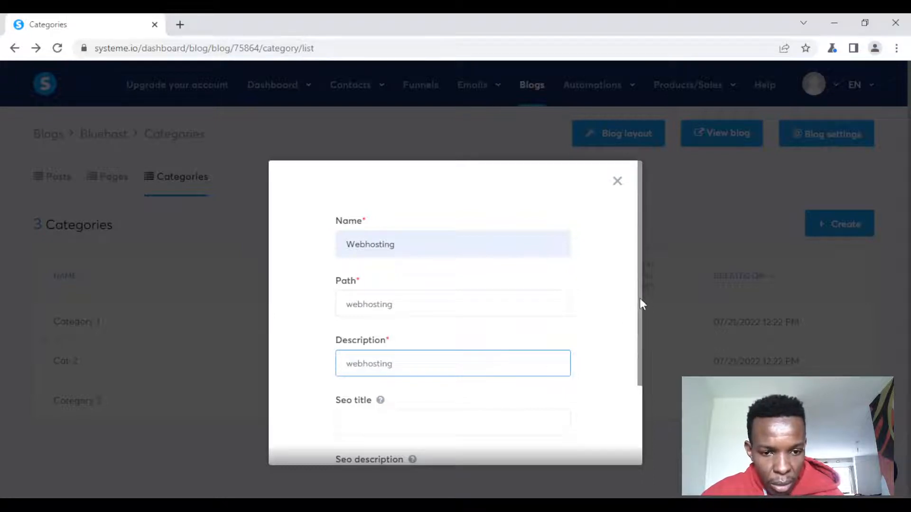
{"action": "left_click_drag", "start_coordinate": [640, 300], "coordinate": [628, 375]}
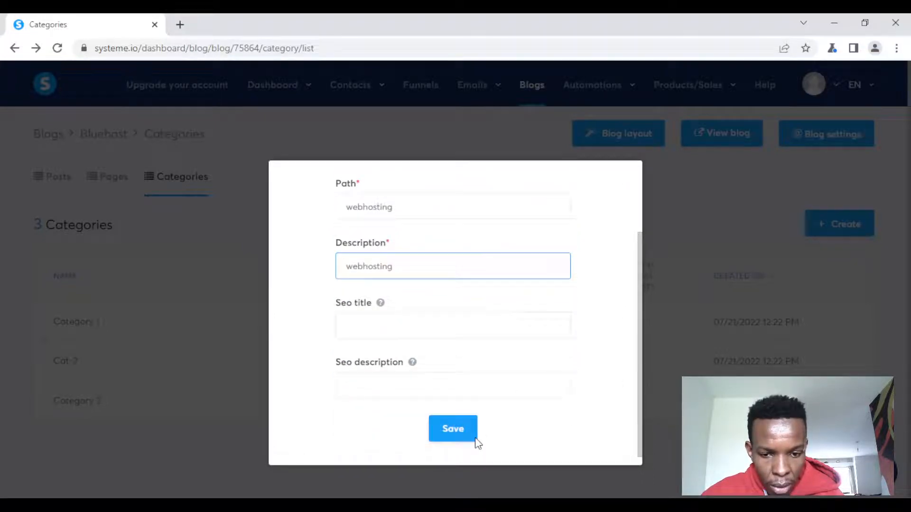
{"action": "left_click", "coordinate": [533, 378]}
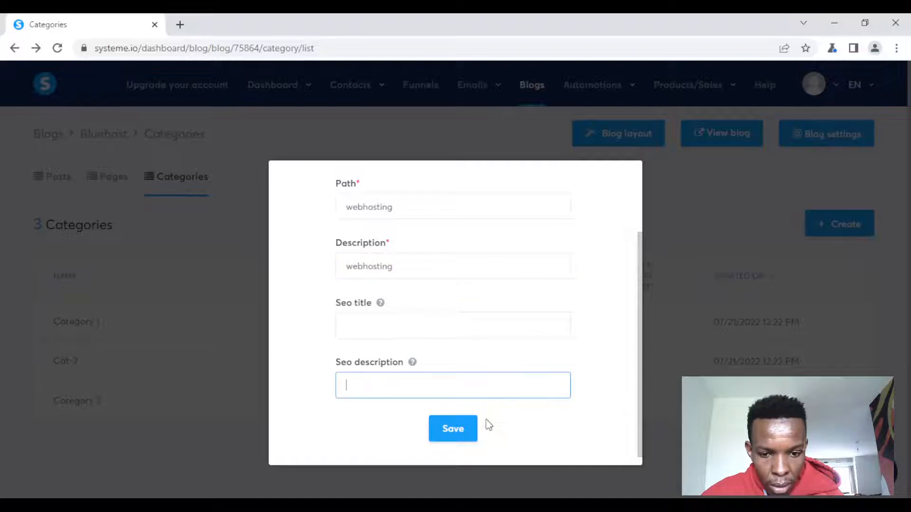
{"action": "left_click", "coordinate": [460, 434]}
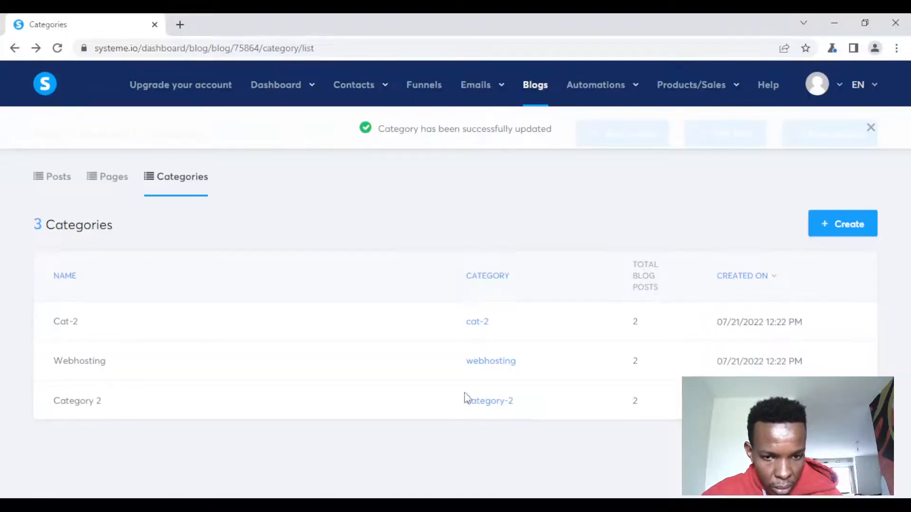
Step: Edit the Webhosting category and change its name to Digital Marketing
{"action": "left_click", "coordinate": [826, 363]}
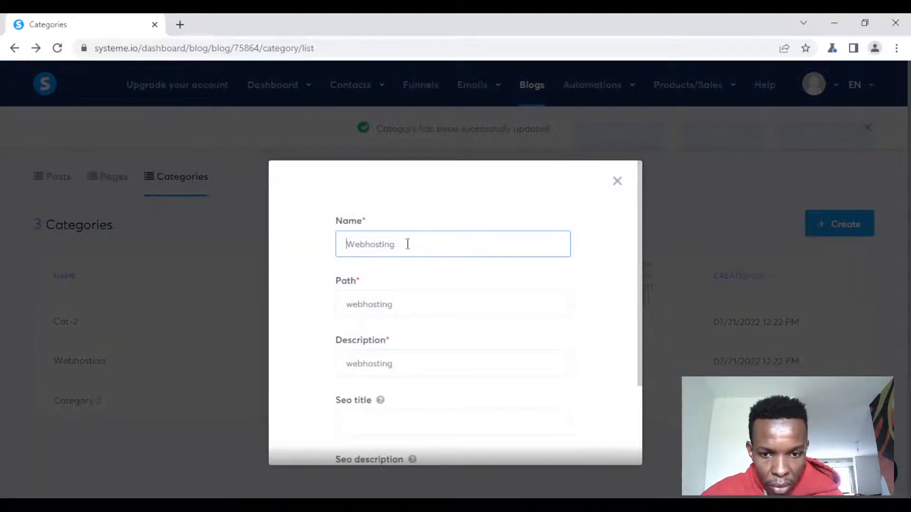
{"action": "left_click_drag", "start_coordinate": [389, 241], "coordinate": [332, 250]}
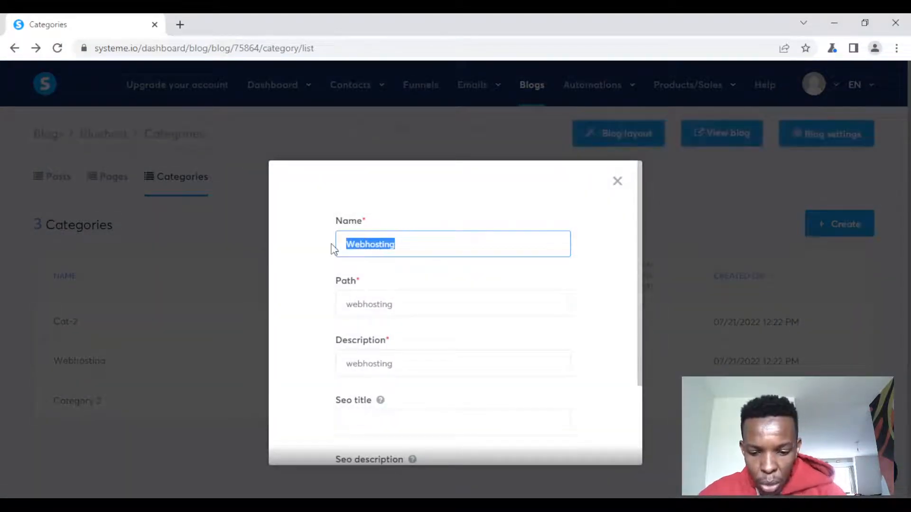
{"action": "type", "text": "Digit"}
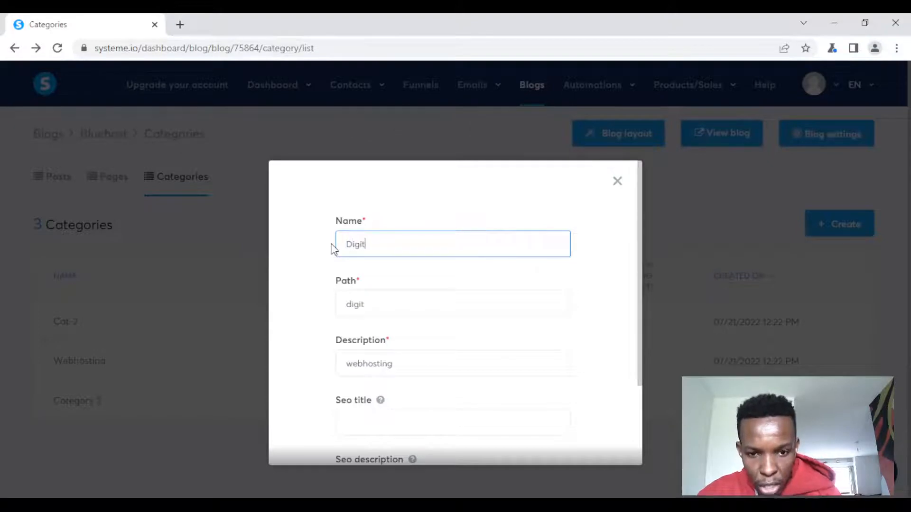
{"action": "left_click", "coordinate": [437, 270]}
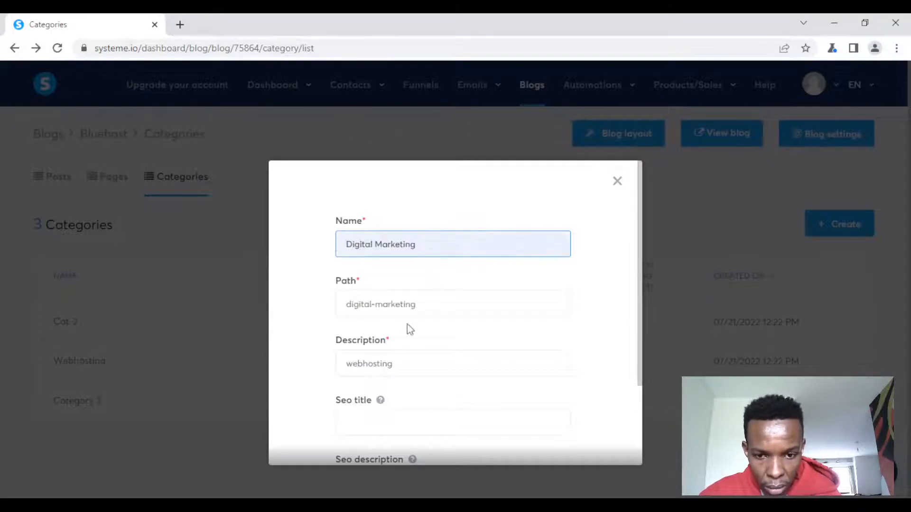
Step: Replace the category's description with the path text digital-marketing and save the category
{"action": "left_click_drag", "start_coordinate": [423, 307], "coordinate": [330, 309]}
{"action": "key", "text": "ctrl+c"}
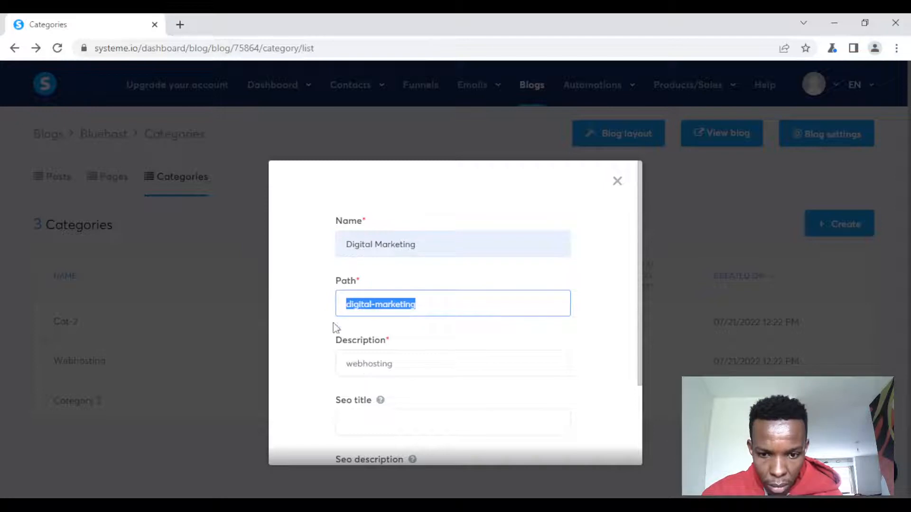
{"action": "left_click_drag", "start_coordinate": [410, 370], "coordinate": [326, 366]}
{"action": "key", "text": "ctrl+v"}
{"action": "scroll", "coordinate": [494, 358], "scroll_direction": "down", "scroll_amount": 3}
{"action": "left_click", "coordinate": [451, 414]}
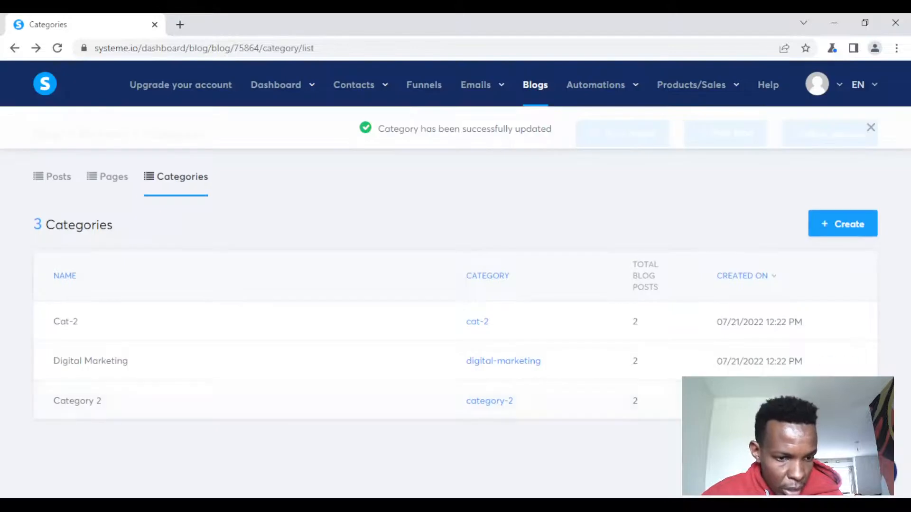
Step: Edit Category 2 and change its name to Affiliate Marketing
{"action": "left_click", "coordinate": [827, 390]}
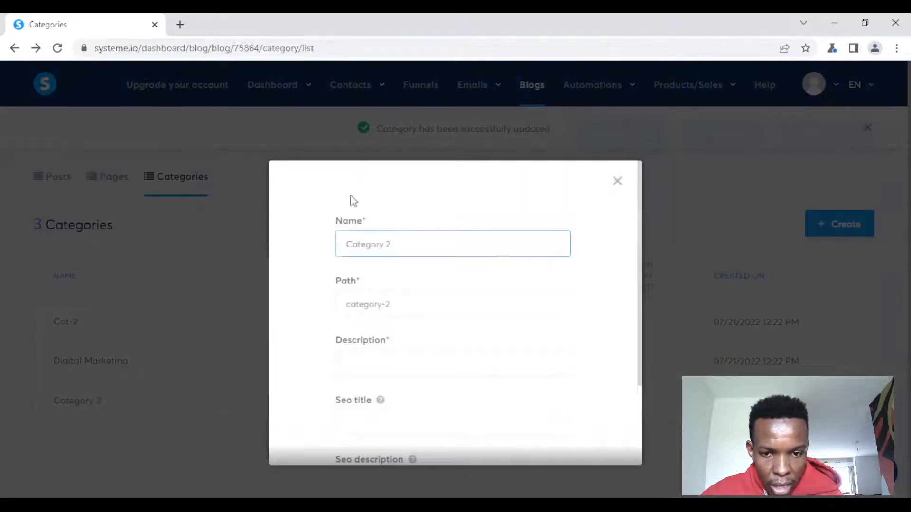
{"action": "left_click_drag", "start_coordinate": [434, 251], "coordinate": [345, 239]}
{"action": "type", "text": "A"}
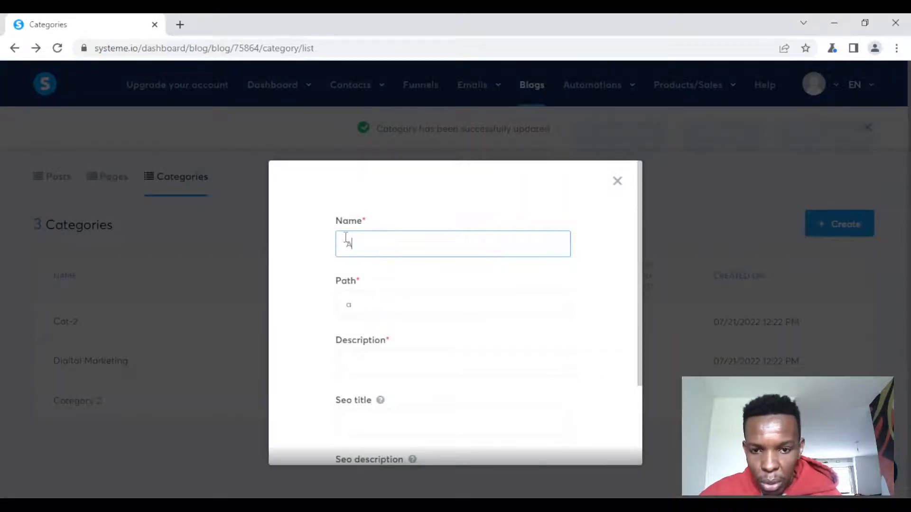
{"action": "type", "text": "ffiliate Marketing"}
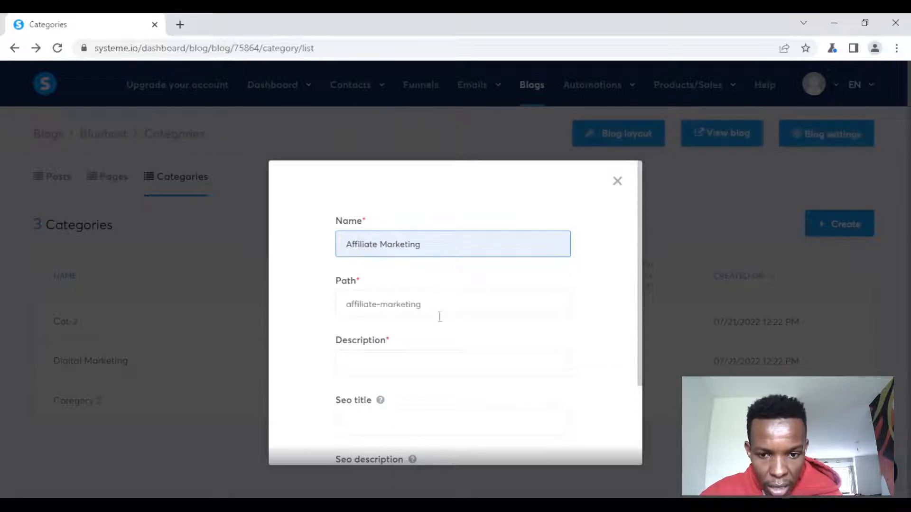
Step: Copy the path text affiliate-marketing into the description, leave the SEO fields empty, and save the category
{"action": "left_click_drag", "start_coordinate": [424, 307], "coordinate": [335, 303]}
{"action": "key", "text": "ctrl+c"}
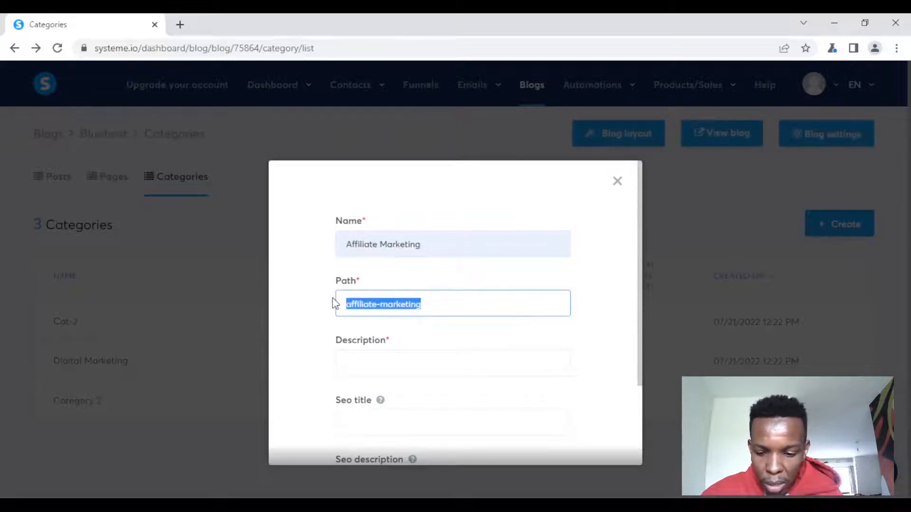
{"action": "left_click", "coordinate": [397, 370]}
{"action": "key", "text": "ctrl+v"}
{"action": "scroll", "coordinate": [571, 341], "scroll_direction": "down", "scroll_amount": 3}
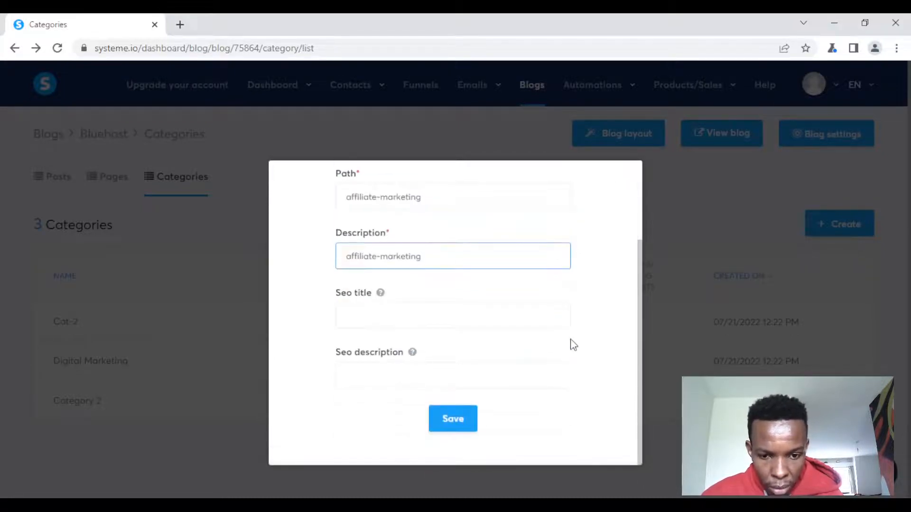
{"action": "left_click", "coordinate": [458, 420]}
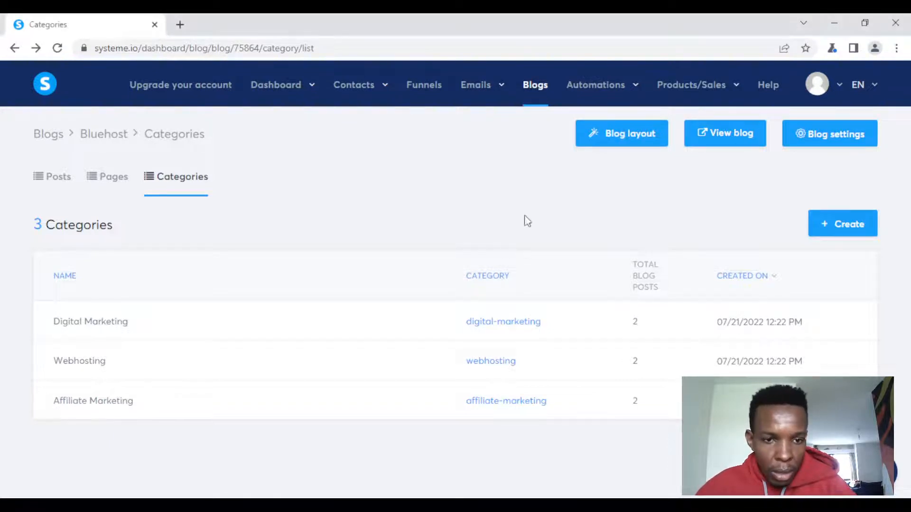
Step: Open the blog layout in the page editor and look over it from header to footer
{"action": "left_click", "coordinate": [628, 145]}
{"action": "mouse_move", "coordinate": [248, 85]}
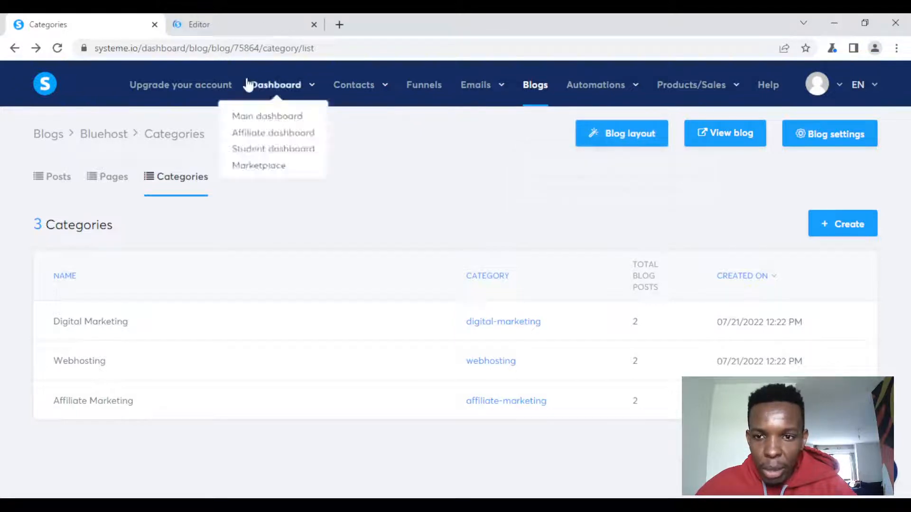
{"action": "left_click", "coordinate": [251, 29]}
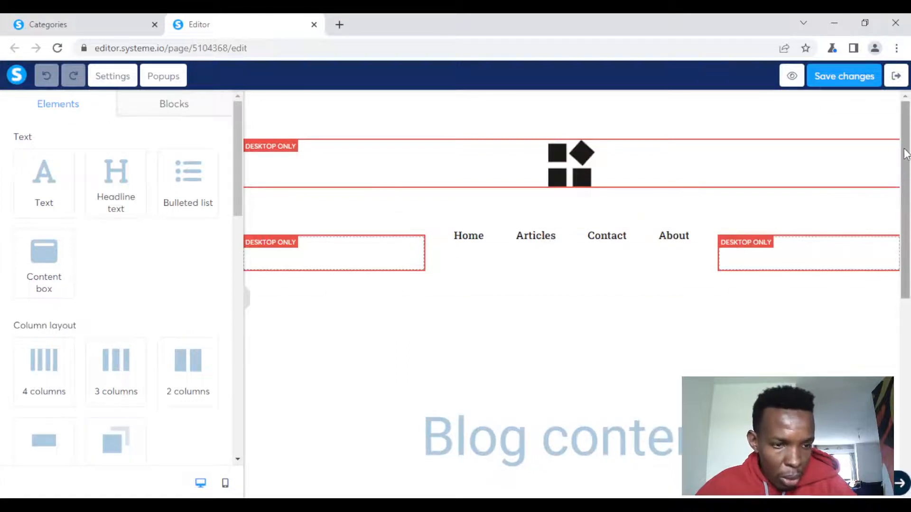
{"action": "scroll", "coordinate": [905, 153], "scroll_direction": "down", "scroll_amount": 10}
{"action": "scroll", "coordinate": [907, 154], "scroll_direction": "up", "scroll_amount": 9}
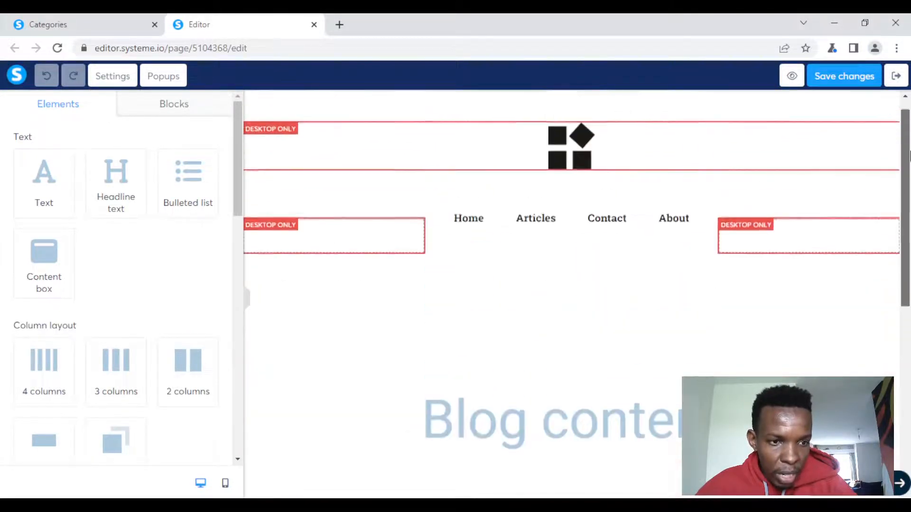
{"action": "scroll", "coordinate": [907, 154], "scroll_direction": "up", "scroll_amount": 1}
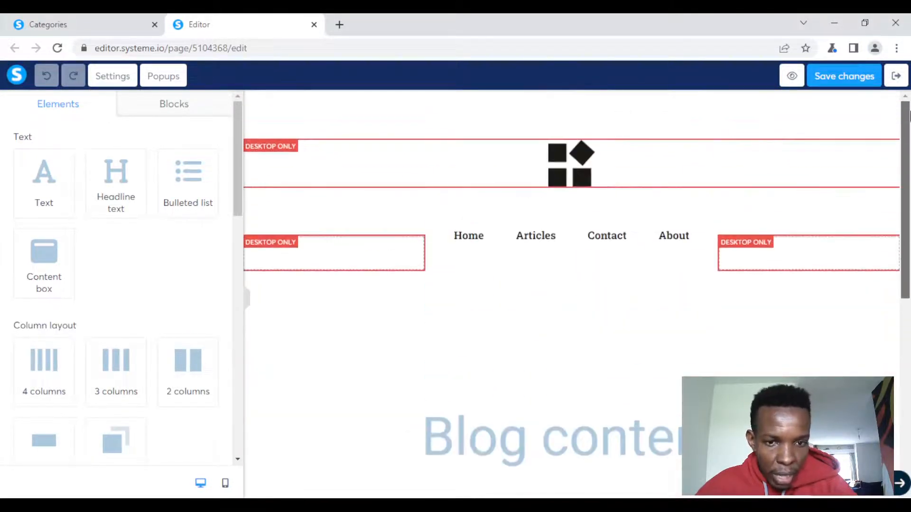
Step: Replace the header logo image with 2.png from the previously uploaded images
{"action": "left_click", "coordinate": [564, 173]}
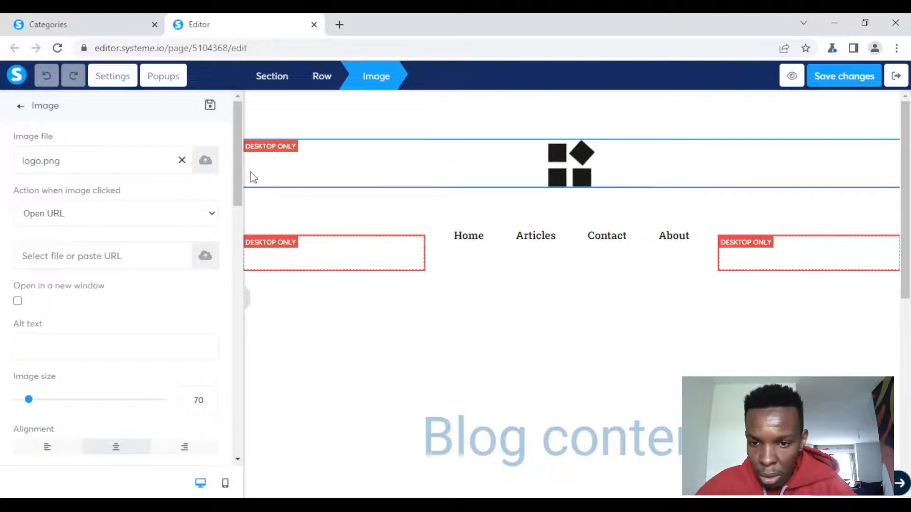
{"action": "left_click", "coordinate": [213, 166]}
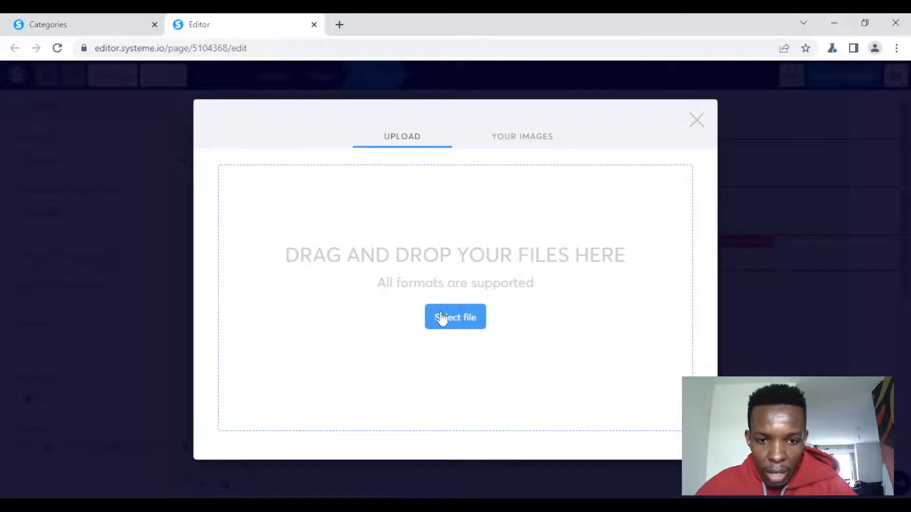
{"action": "left_click", "coordinate": [517, 141]}
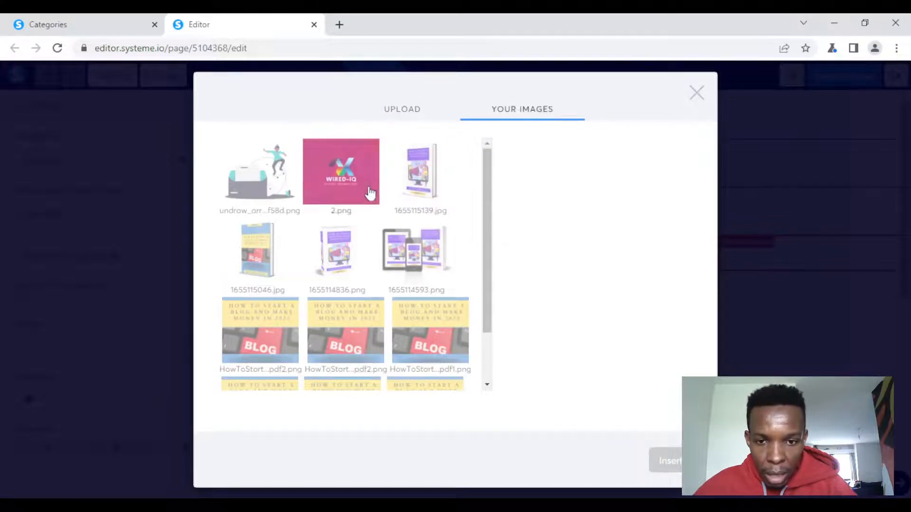
{"action": "left_click", "coordinate": [358, 188]}
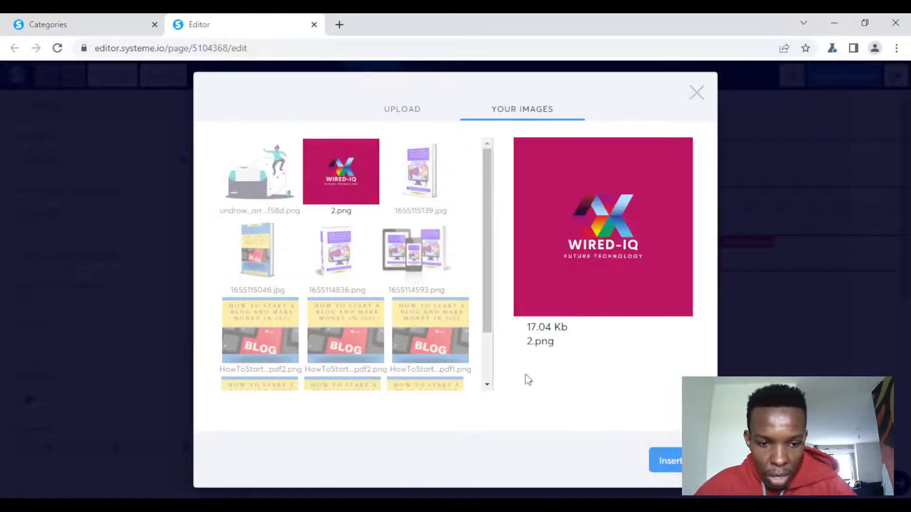
{"action": "left_click", "coordinate": [669, 461]}
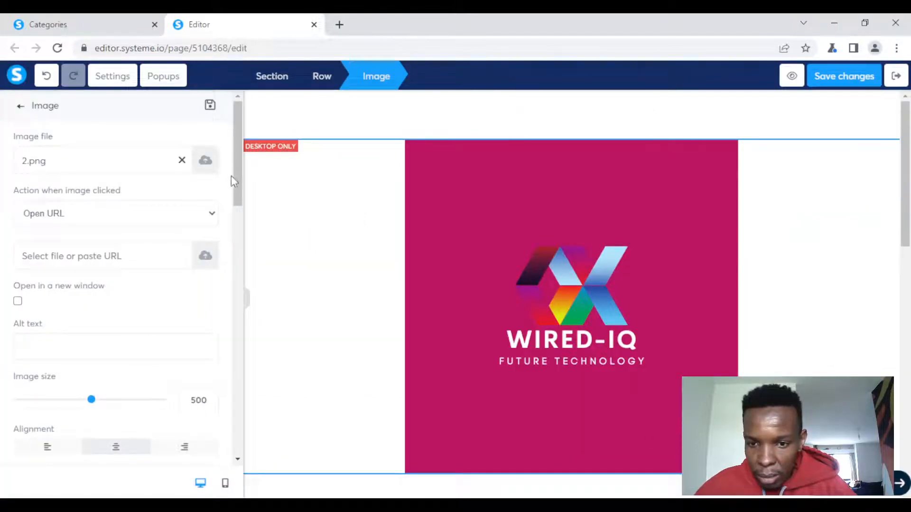
Step: Reduce the header logo's image size to 78 and deselect it
{"action": "left_click_drag", "start_coordinate": [235, 167], "coordinate": [231, 228]}
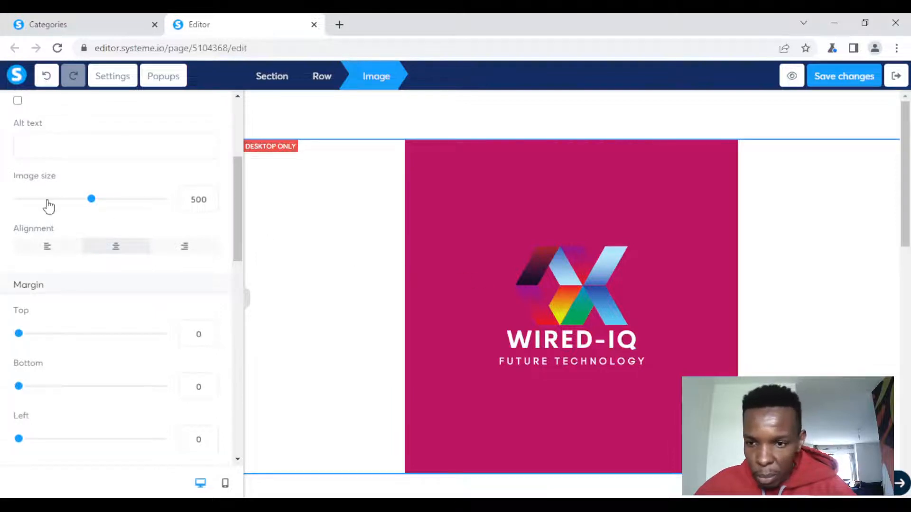
{"action": "left_click_drag", "start_coordinate": [92, 201], "coordinate": [31, 202]}
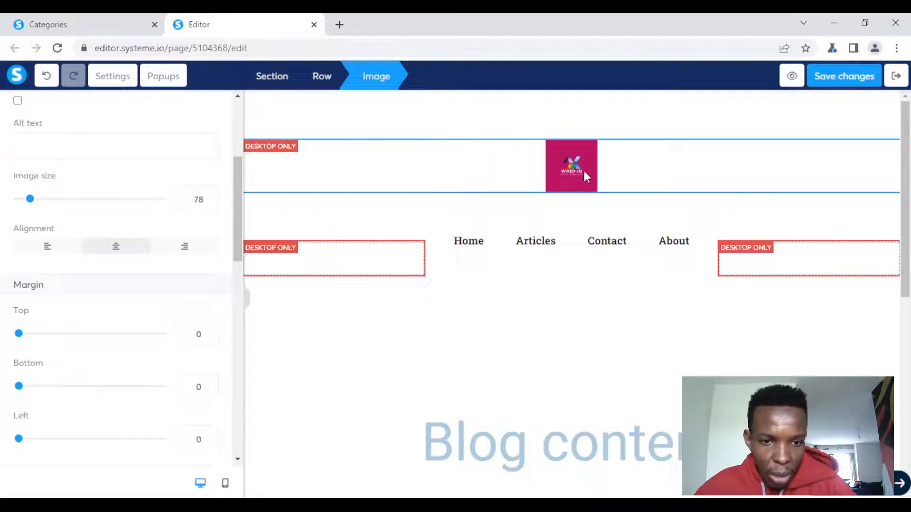
{"action": "left_click", "coordinate": [629, 172]}
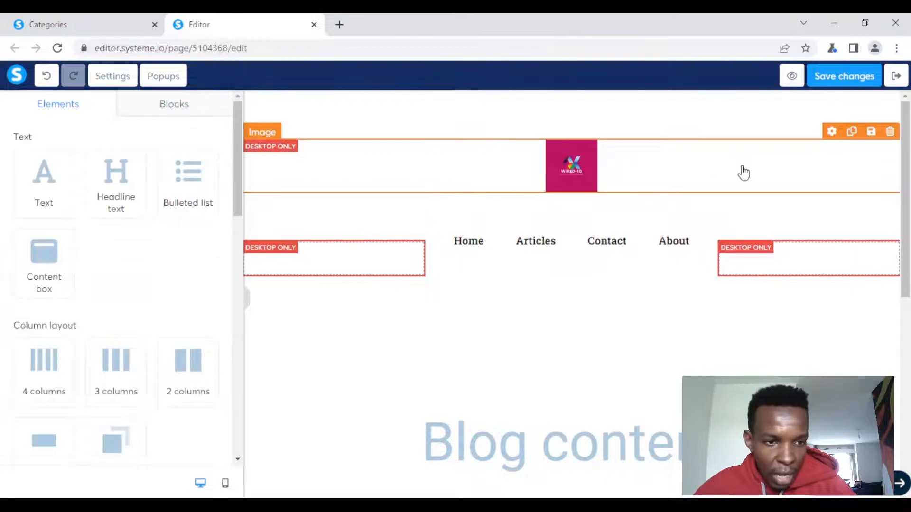
{"action": "left_click", "coordinate": [658, 169]}
{"action": "left_click", "coordinate": [658, 168]}
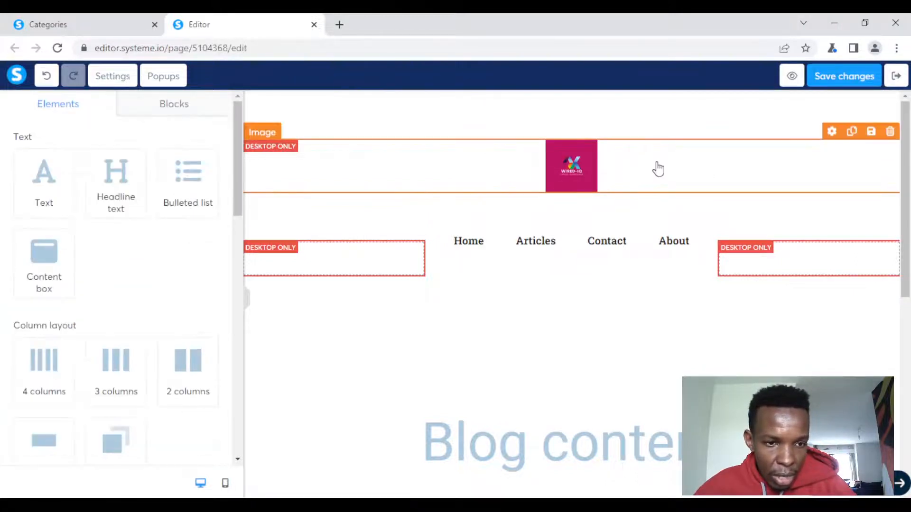
Step: Try left and right alignment on the header logo and set it back to centre
{"action": "left_click", "coordinate": [833, 133]}
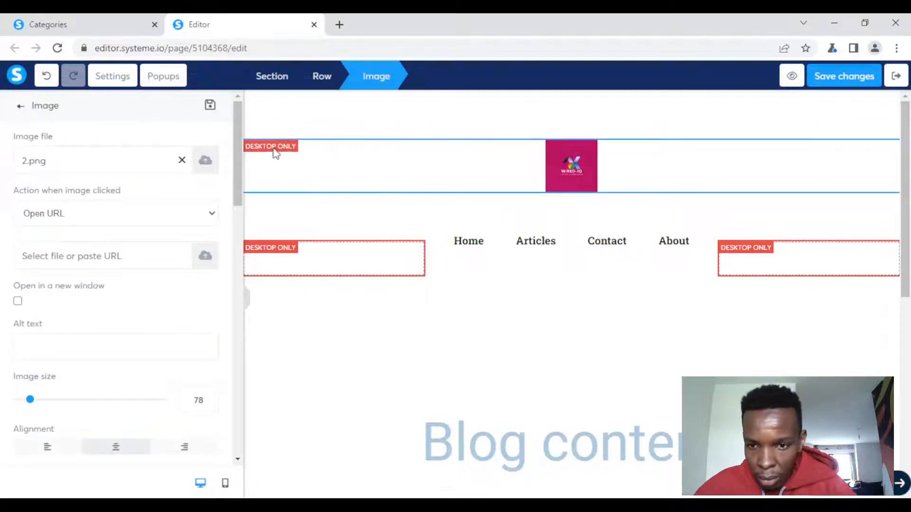
{"action": "left_click_drag", "start_coordinate": [243, 119], "coordinate": [231, 178]}
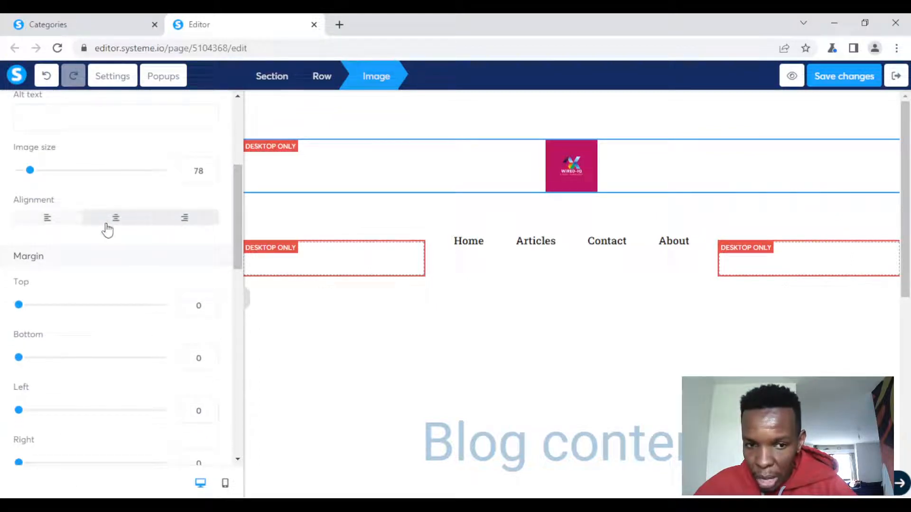
{"action": "left_click", "coordinate": [46, 219]}
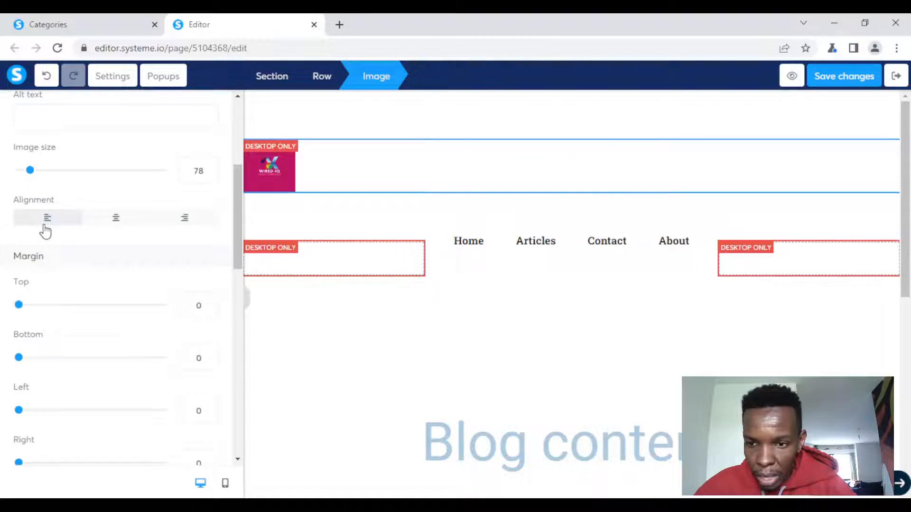
{"action": "left_click", "coordinate": [116, 219]}
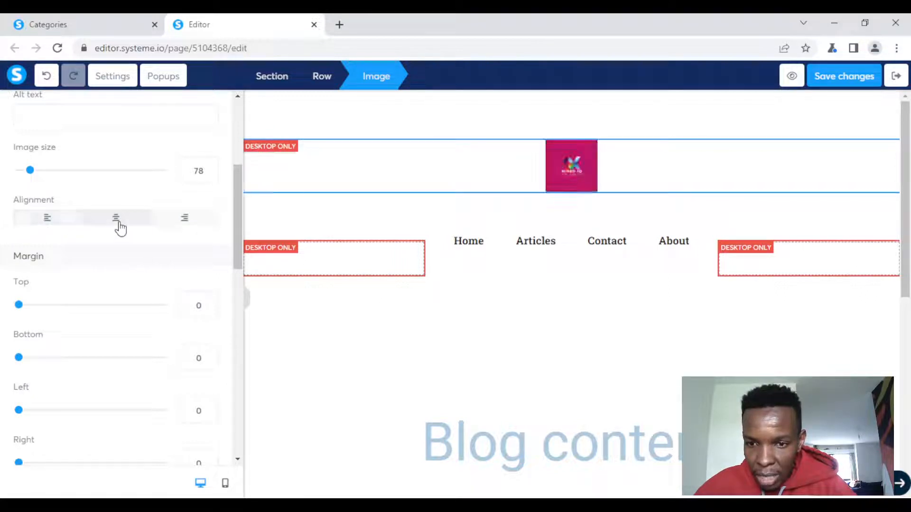
{"action": "left_click", "coordinate": [186, 222]}
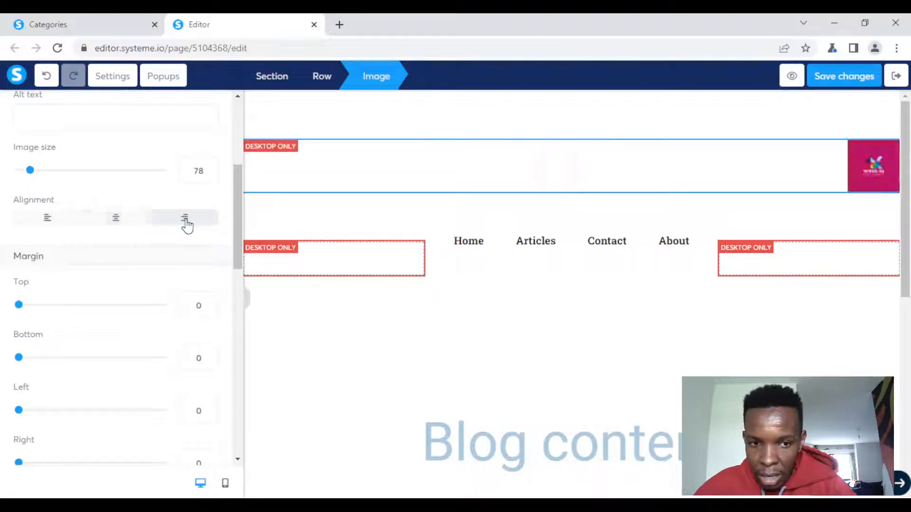
{"action": "left_click", "coordinate": [117, 218]}
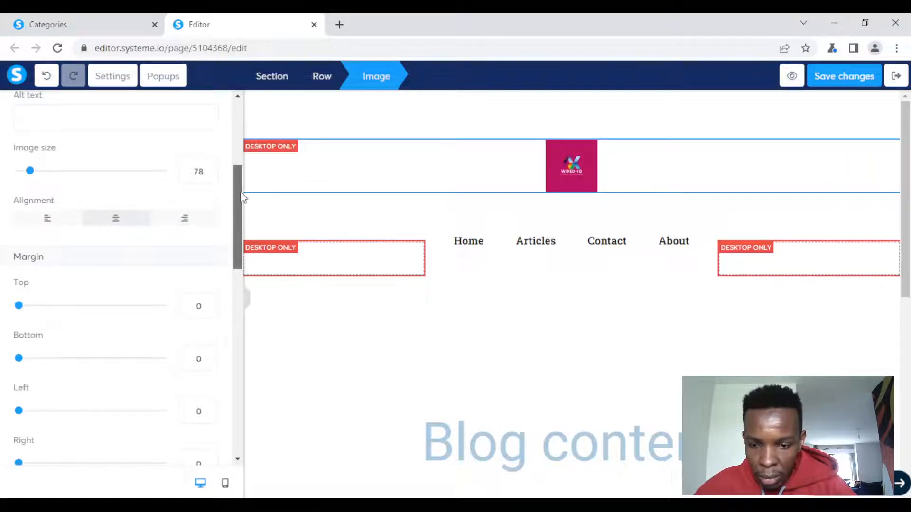
{"action": "left_click_drag", "start_coordinate": [241, 197], "coordinate": [238, 233]}
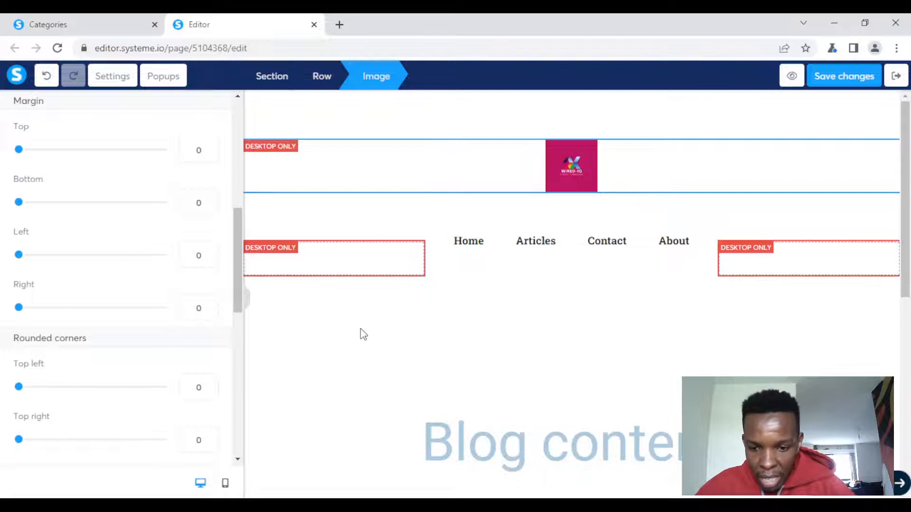
Step: Check the blog layout in the mobile view, return to the desktop view, and go to the footer
{"action": "left_click", "coordinate": [225, 484]}
{"action": "scroll", "coordinate": [575, 325], "scroll_direction": "down", "scroll_amount": 1}
{"action": "scroll", "coordinate": [653, 262], "scroll_direction": "up", "scroll_amount": 1}
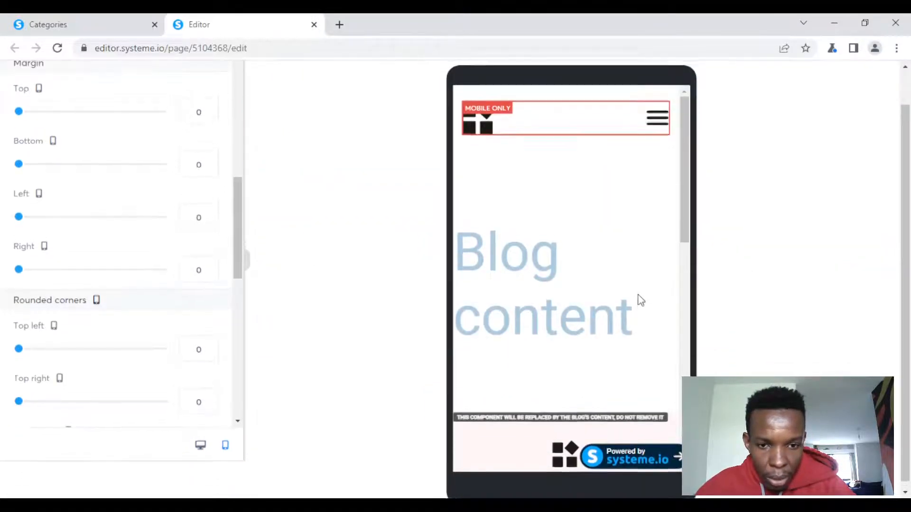
{"action": "left_click", "coordinate": [200, 483]}
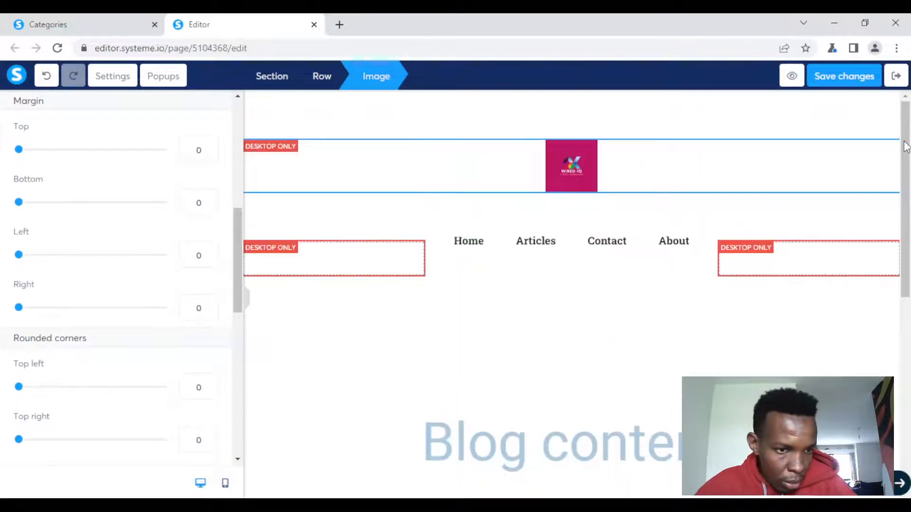
{"action": "left_click", "coordinate": [900, 211]}
{"action": "left_click_drag", "start_coordinate": [900, 211], "coordinate": [907, 420]}
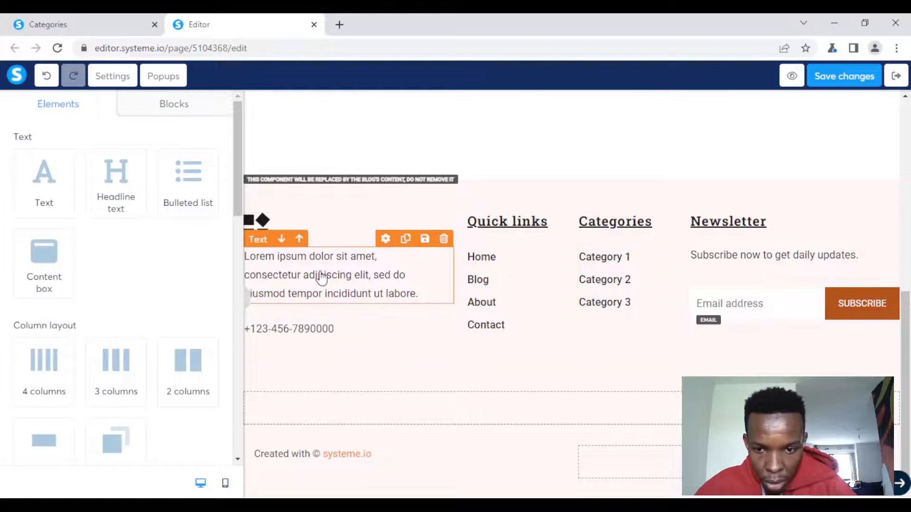
{"action": "left_click", "coordinate": [344, 282]}
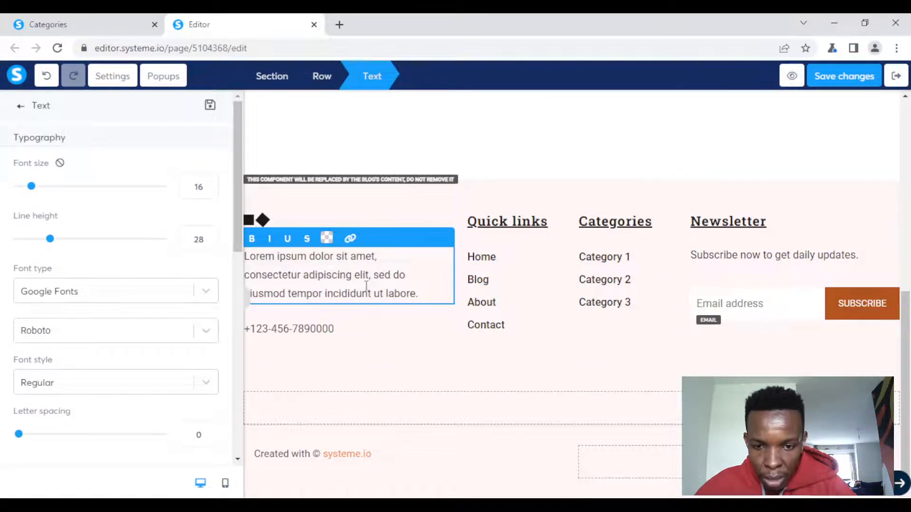
{"action": "left_click", "coordinate": [321, 334]}
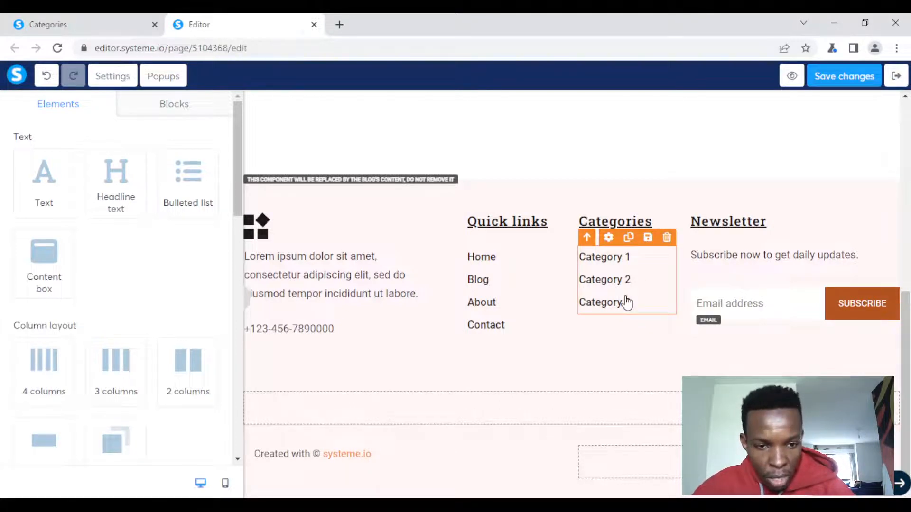
Step: Choose the Digital Marketing category as the link target of the footer's Category 1 entry
{"action": "left_click", "coordinate": [607, 261]}
{"action": "left_click", "coordinate": [609, 260]}
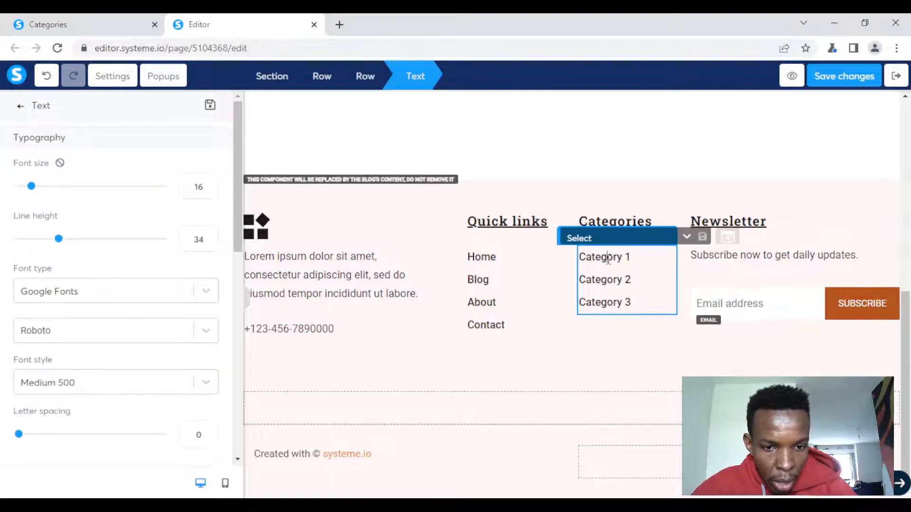
{"action": "left_click", "coordinate": [686, 239]}
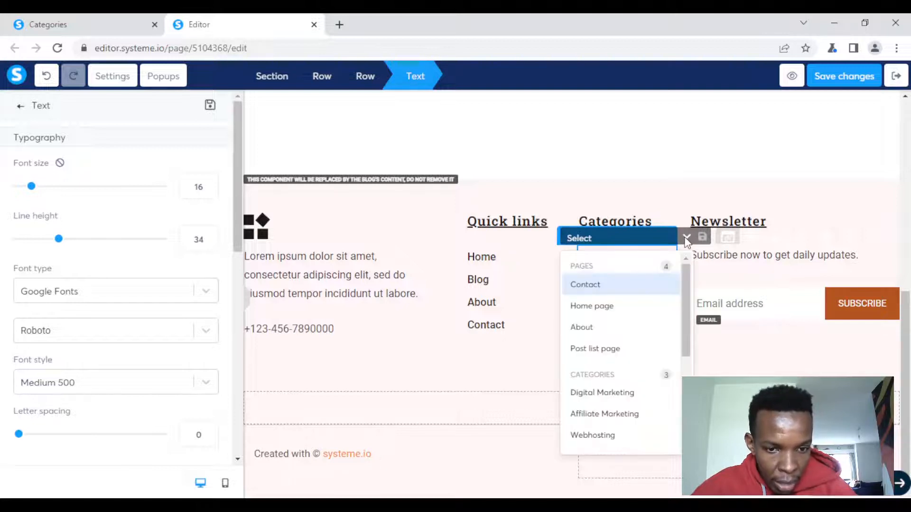
{"action": "left_click", "coordinate": [629, 402]}
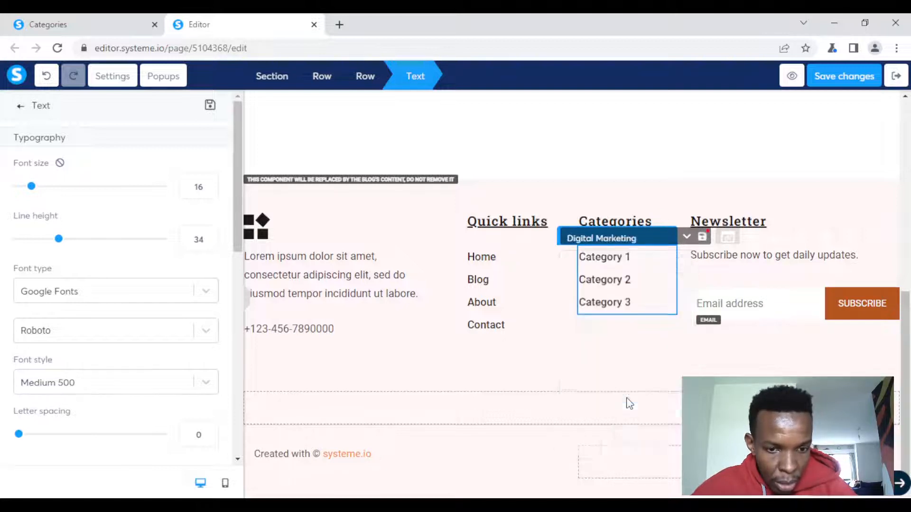
Step: Choose the Affiliate Marketing category as the link target of the footer's Category 2 entry
{"action": "left_click", "coordinate": [611, 287]}
{"action": "left_click", "coordinate": [610, 283]}
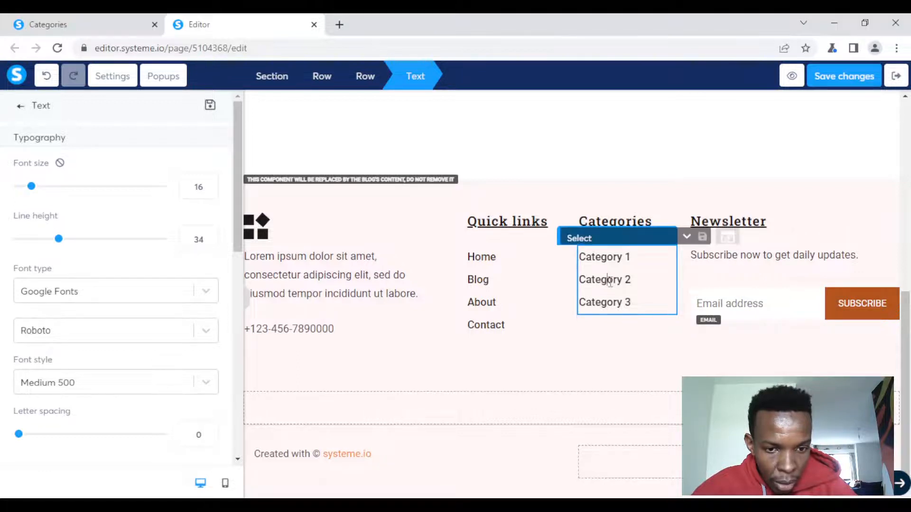
{"action": "left_click", "coordinate": [610, 282]}
{"action": "left_click", "coordinate": [614, 285]}
{"action": "left_click", "coordinate": [686, 237]}
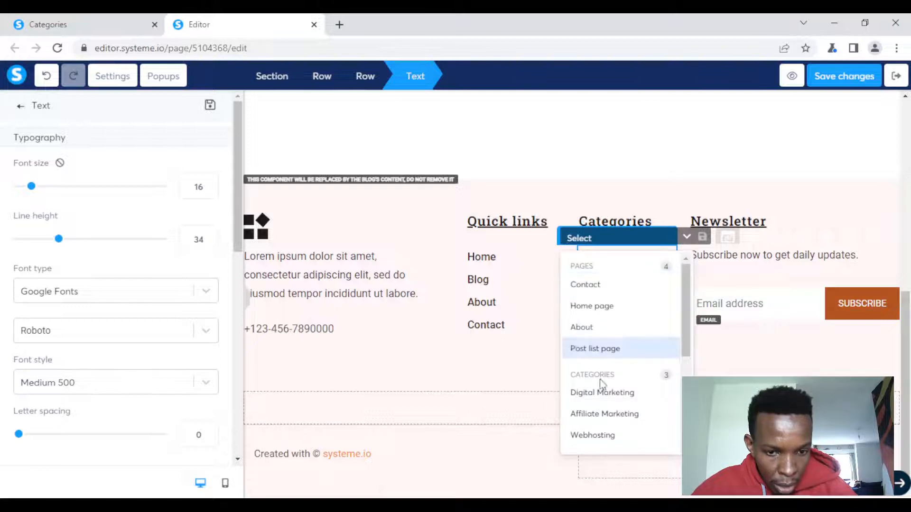
{"action": "left_click", "coordinate": [596, 415]}
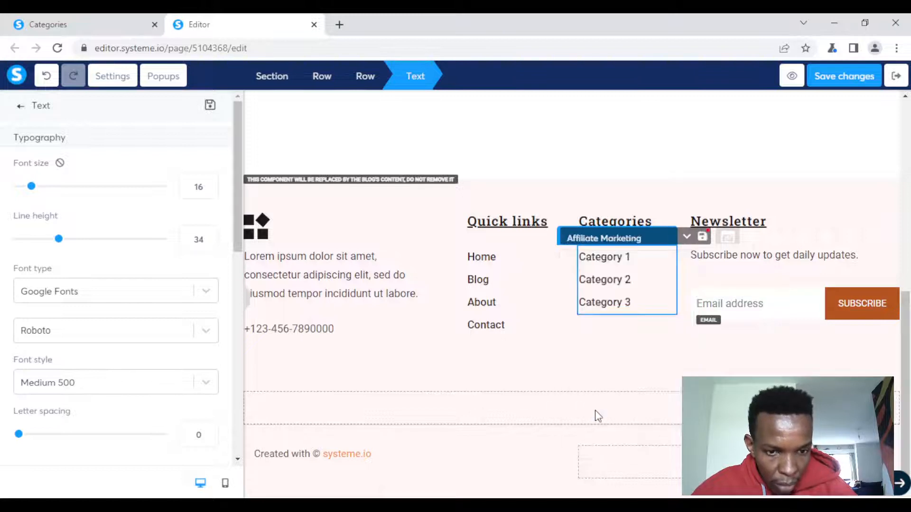
Step: Choose the Webhosting category as the link target of the footer's Category 3 entry
{"action": "left_click", "coordinate": [613, 306]}
{"action": "left_click", "coordinate": [612, 305]}
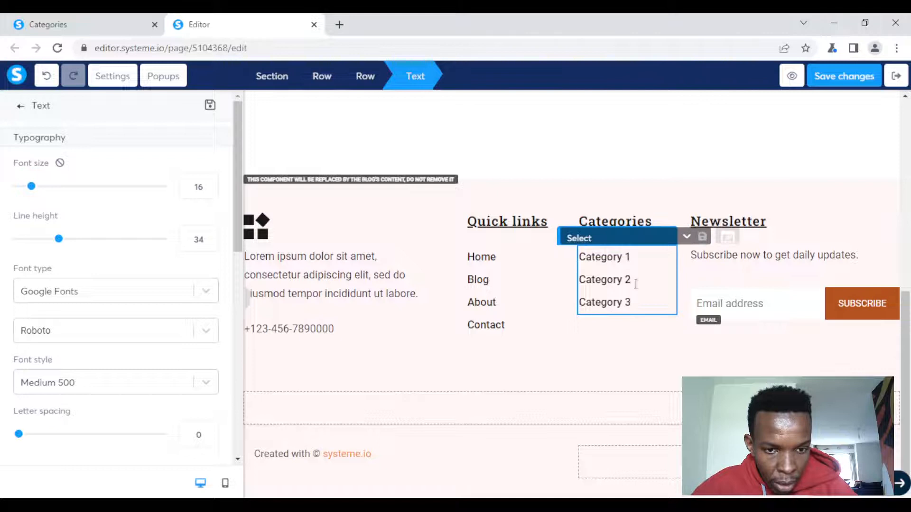
{"action": "left_click", "coordinate": [686, 239]}
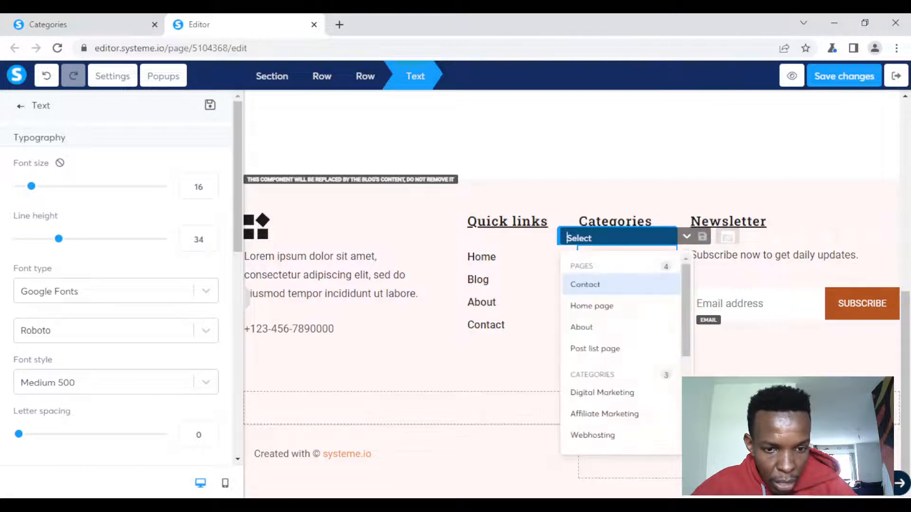
{"action": "left_click", "coordinate": [611, 439]}
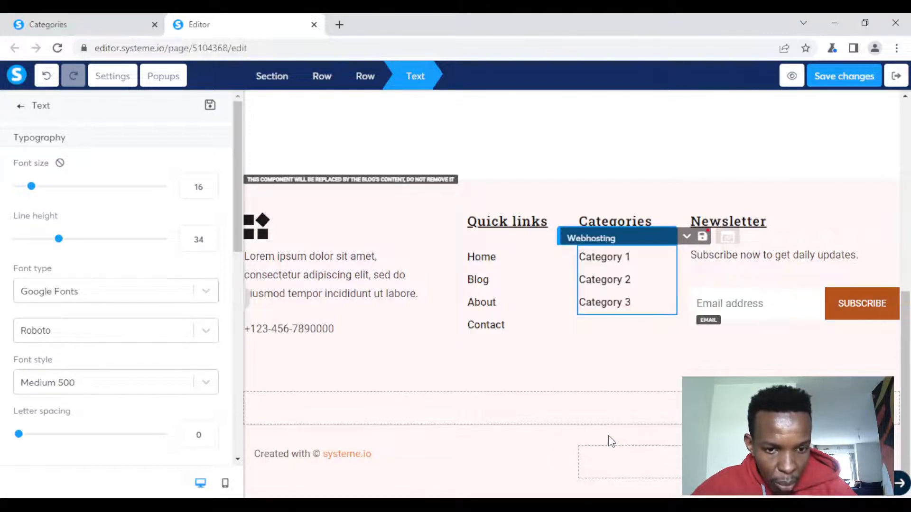
Step: Replace the footer's Category 1 text with "Digital Marketing" and deselect the text element
{"action": "left_click", "coordinate": [638, 258]}
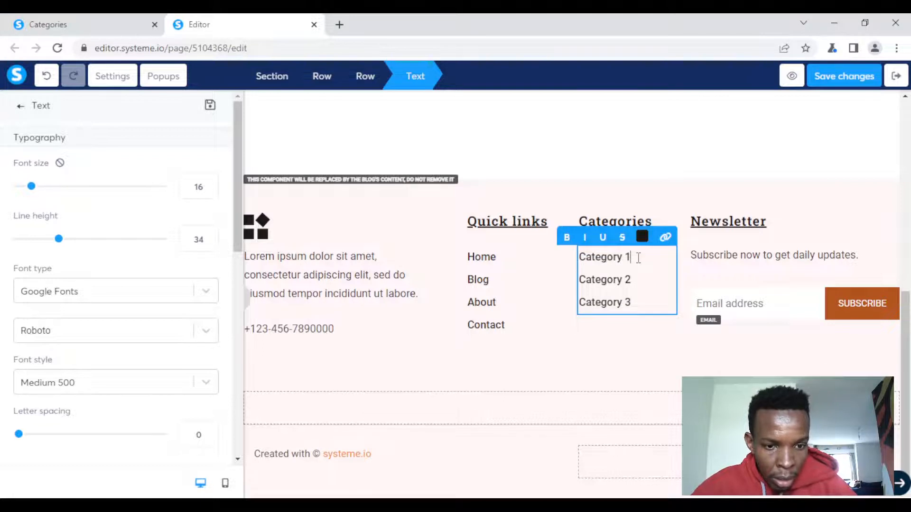
{"action": "key", "text": "BackSpace"}
{"action": "key", "text": "BackSpace"}
{"action": "key", "text": "BackSpace"}
{"action": "key", "text": "BackSpace"}
{"action": "key", "text": "BackSpace"}
{"action": "key", "text": "BackSpace"}
{"action": "key", "text": "BackSpace"}
{"action": "key", "text": "BackSpace"}
{"action": "key", "text": "BackSpace"}
{"action": "key", "text": "BackSpace"}
{"action": "type", "text": "Digital Mar"}
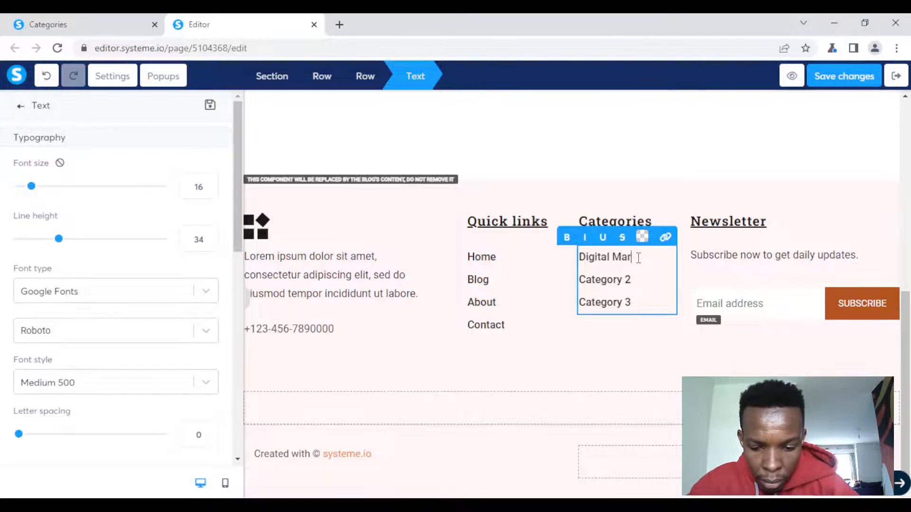
{"action": "type", "text": "keting"}
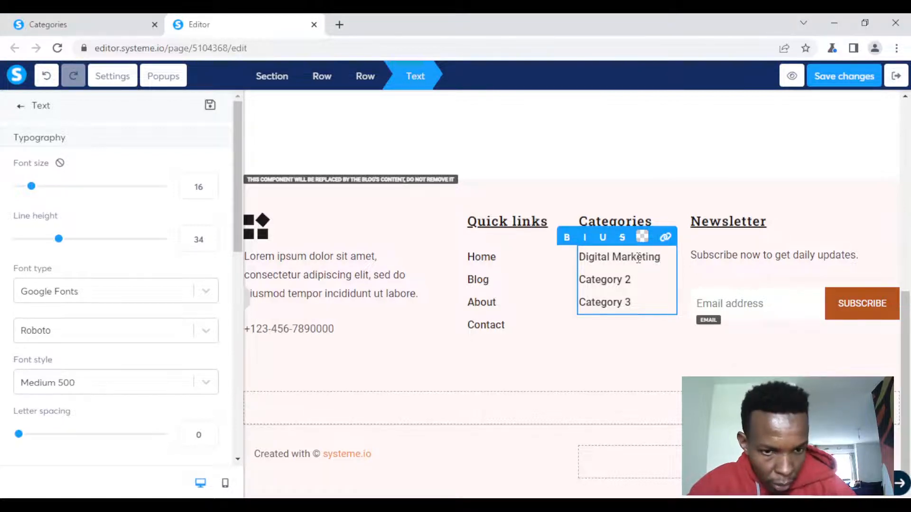
{"action": "left_click", "coordinate": [630, 358]}
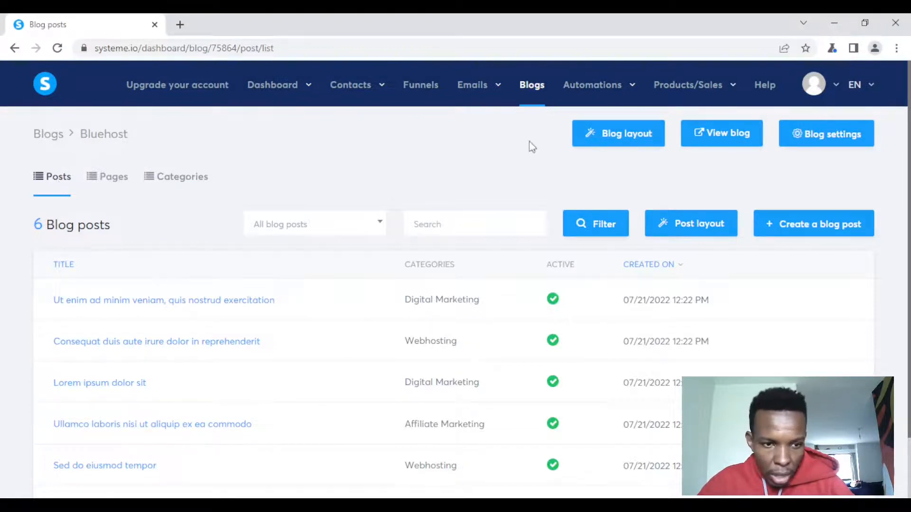
Step: Start a new blog post titled "How To optimize Your Website for SEO" with the short description "loreum loreum"
{"action": "left_click", "coordinate": [802, 231]}
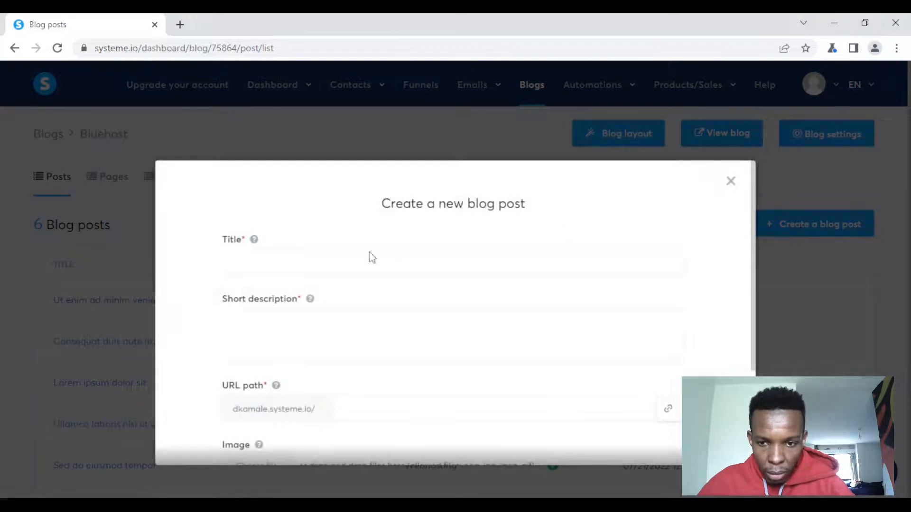
{"action": "left_click", "coordinate": [295, 268]}
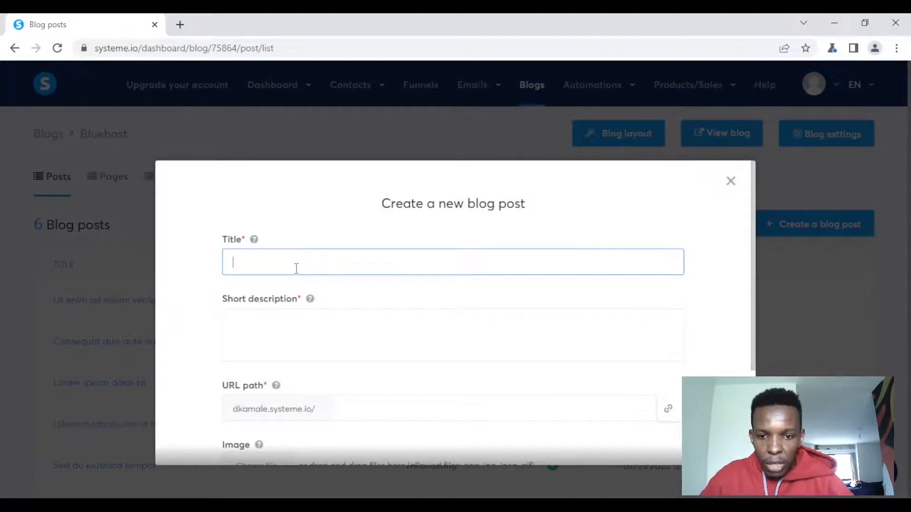
{"action": "type", "text": "How"}
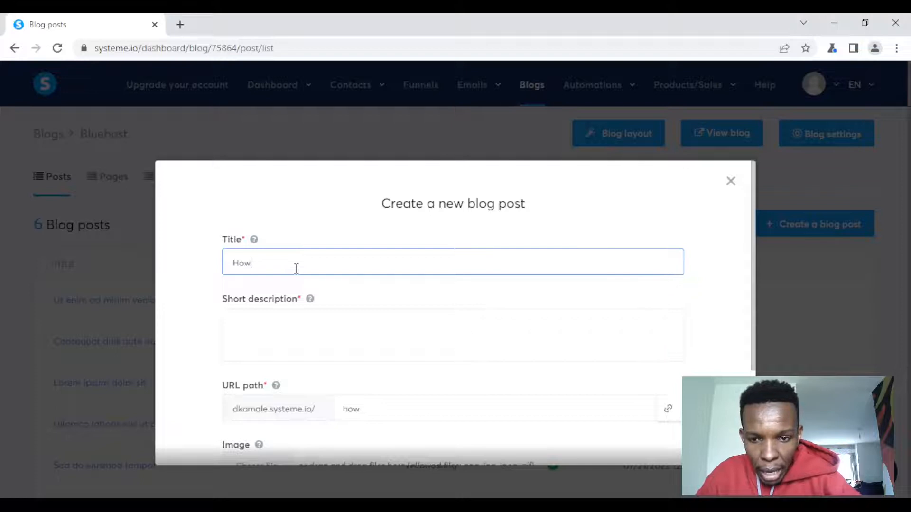
{"action": "left_click", "coordinate": [382, 302]}
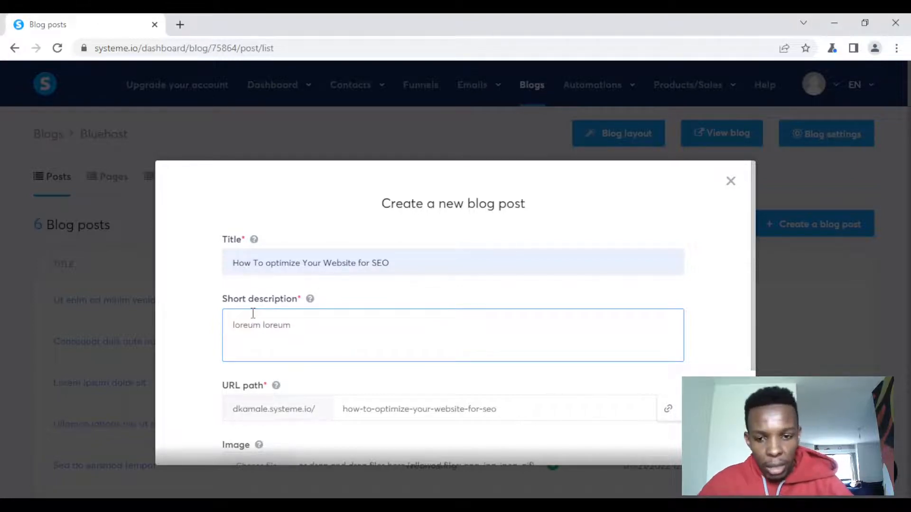
Step: Add the file undraw_arrived_f58d.png as the new blog post's image
{"action": "left_click_drag", "start_coordinate": [753, 333], "coordinate": [753, 430]}
{"action": "left_click", "coordinate": [256, 330]}
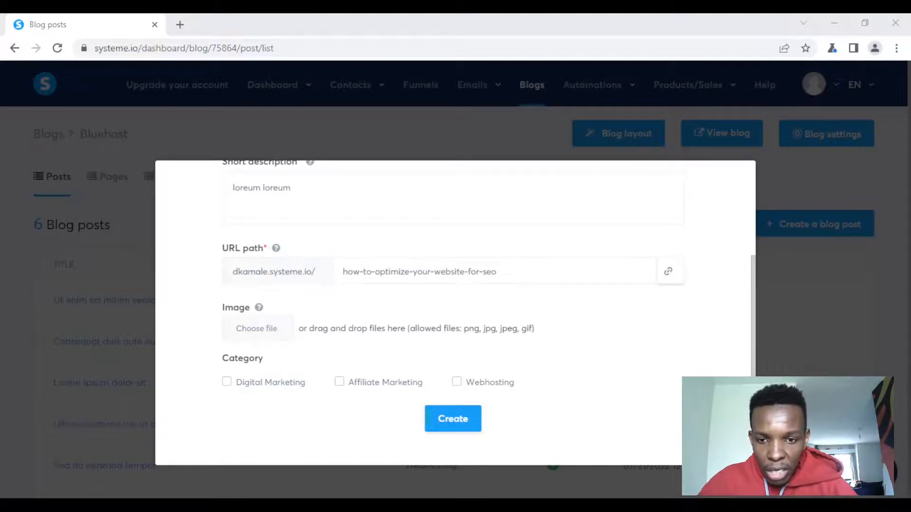
{"action": "double_click", "coordinate": [240, 231]}
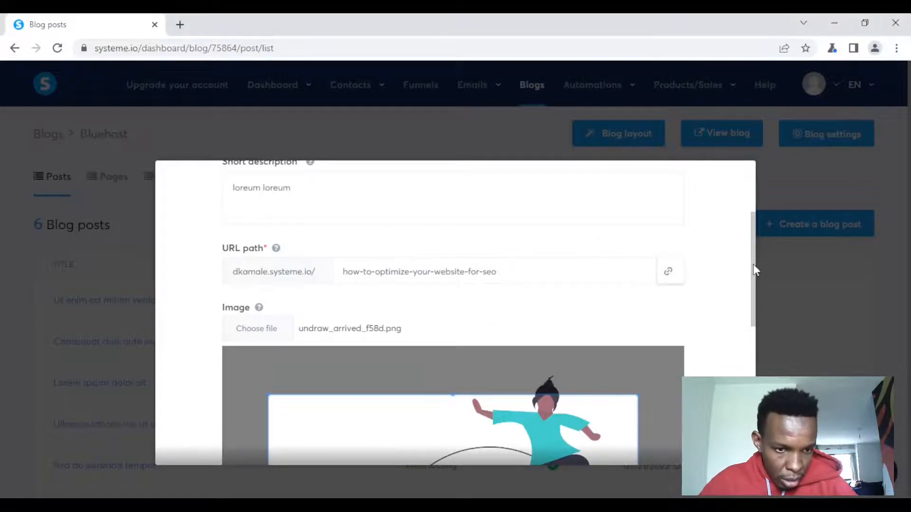
Step: Assign the new post to the Digital Marketing category and create it
{"action": "scroll", "coordinate": [753, 266], "scroll_direction": "down", "scroll_amount": 5}
{"action": "left_click", "coordinate": [226, 383]}
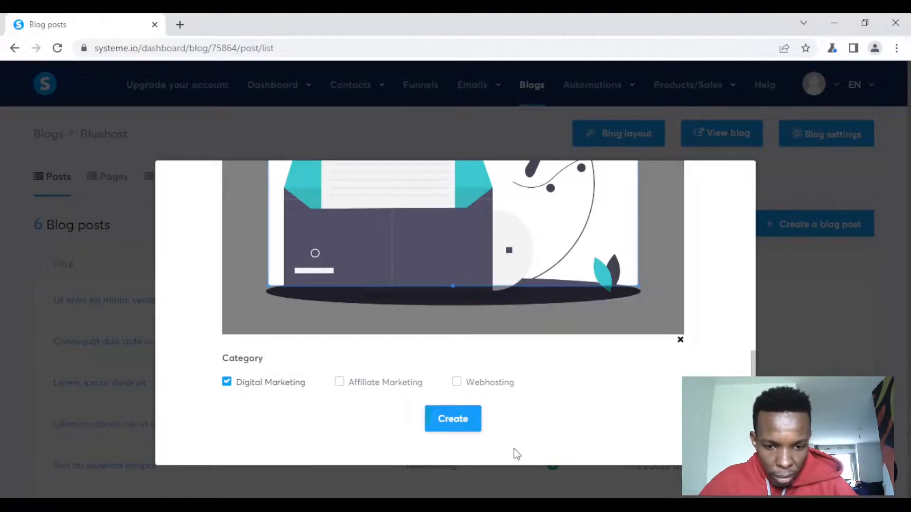
{"action": "left_click", "coordinate": [456, 424]}
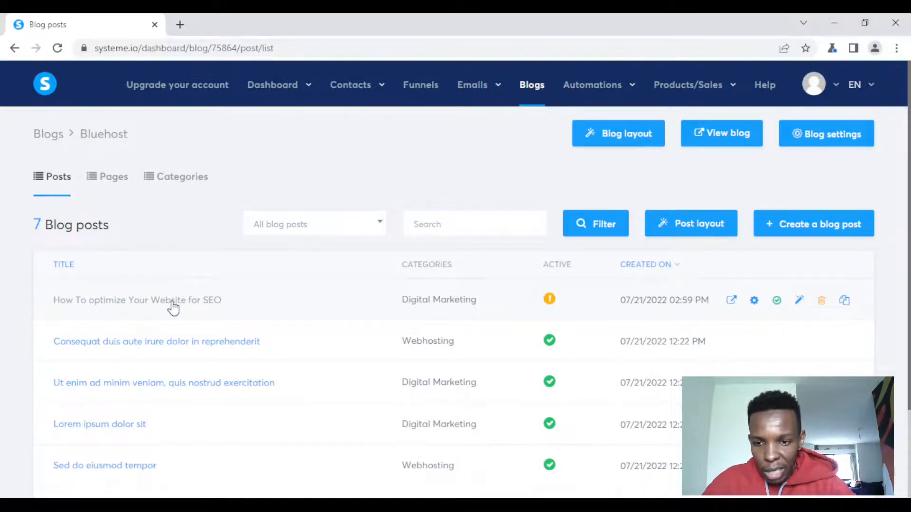
Step: Open the post "How To optimize Your Website for SEO" for editing and add a text element in the empty area below its image
{"action": "left_click", "coordinate": [135, 303]}
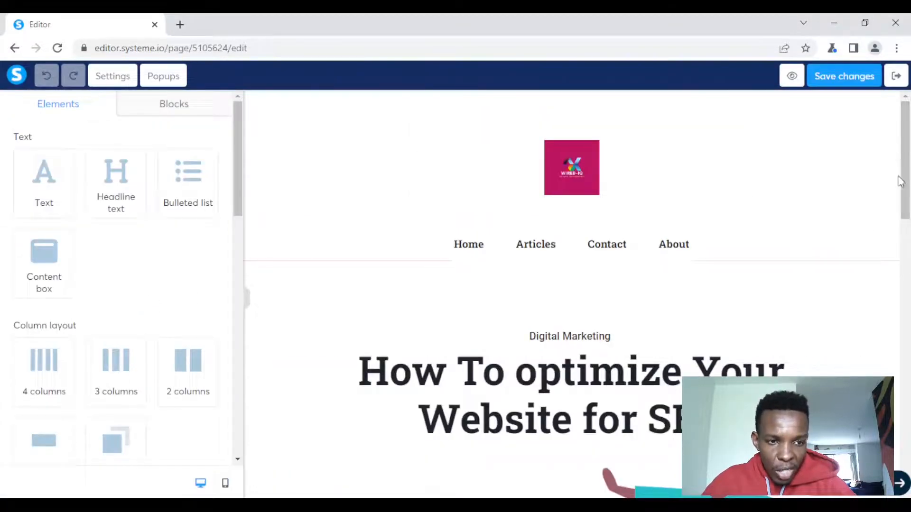
{"action": "left_click_drag", "start_coordinate": [907, 175], "coordinate": [908, 219]}
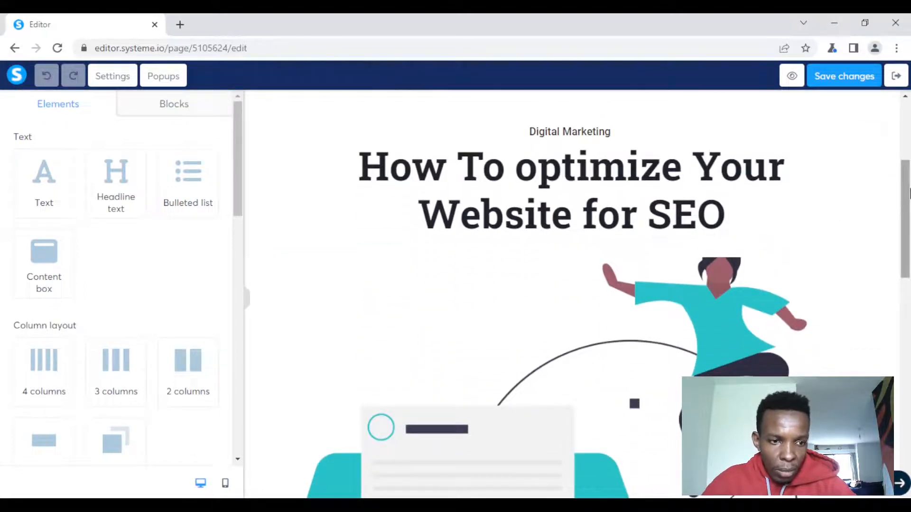
{"action": "left_click_drag", "start_coordinate": [907, 180], "coordinate": [880, 248]}
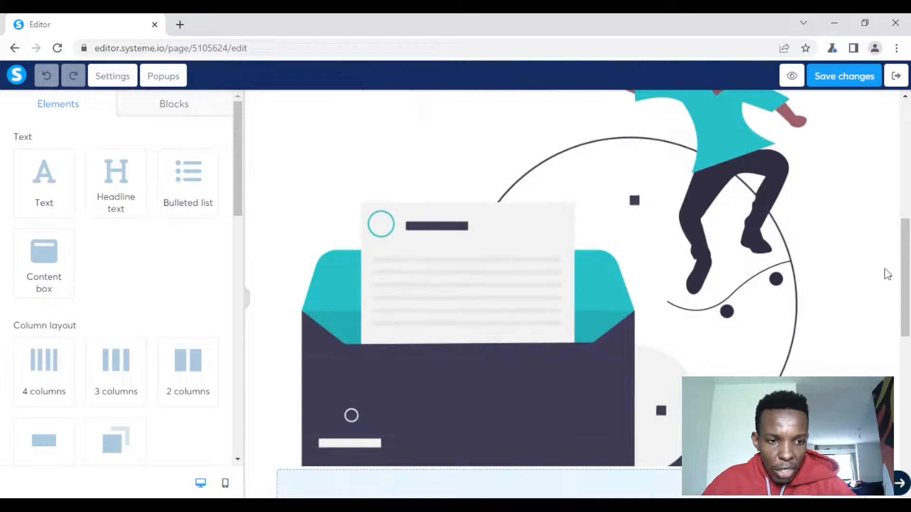
{"action": "scroll", "coordinate": [904, 242], "scroll_direction": "down", "scroll_amount": 3}
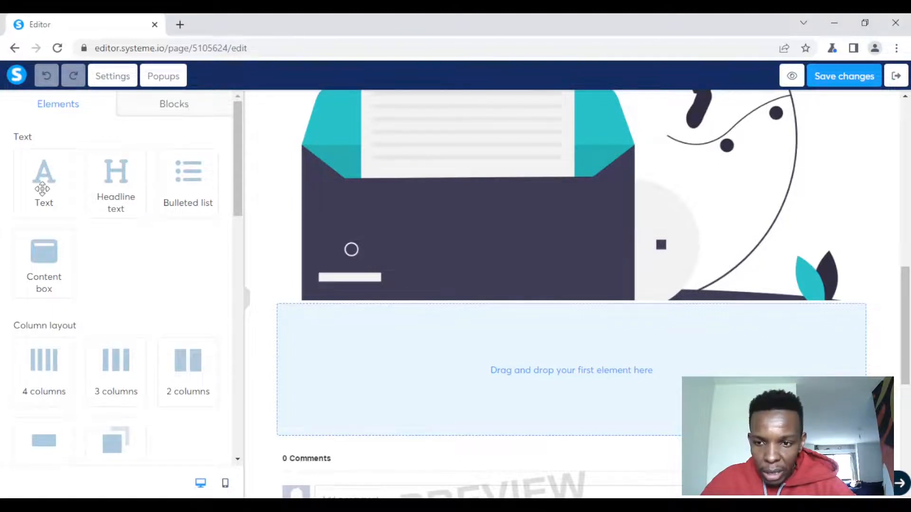
{"action": "left_click_drag", "start_coordinate": [42, 189], "coordinate": [463, 376]}
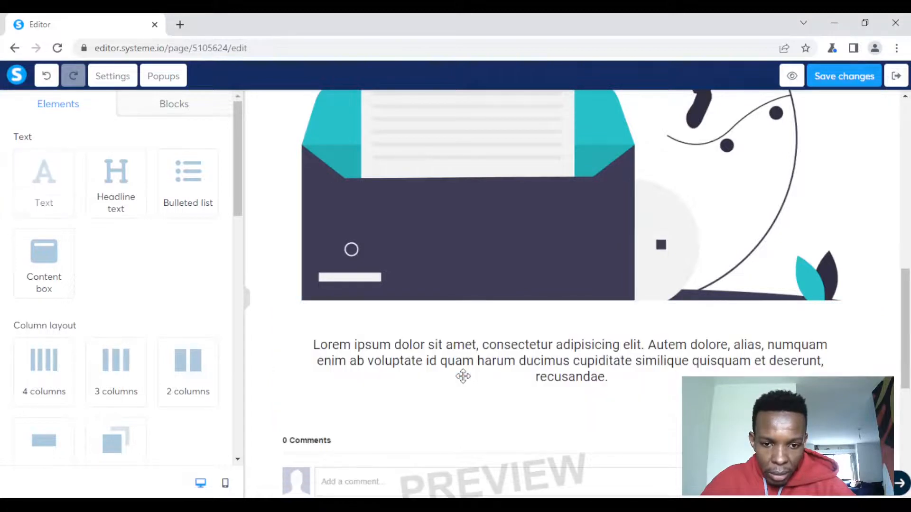
Step: Set the new text element's font size to 22, line height to 27 and letter spacing to 1
{"action": "left_click", "coordinate": [632, 379]}
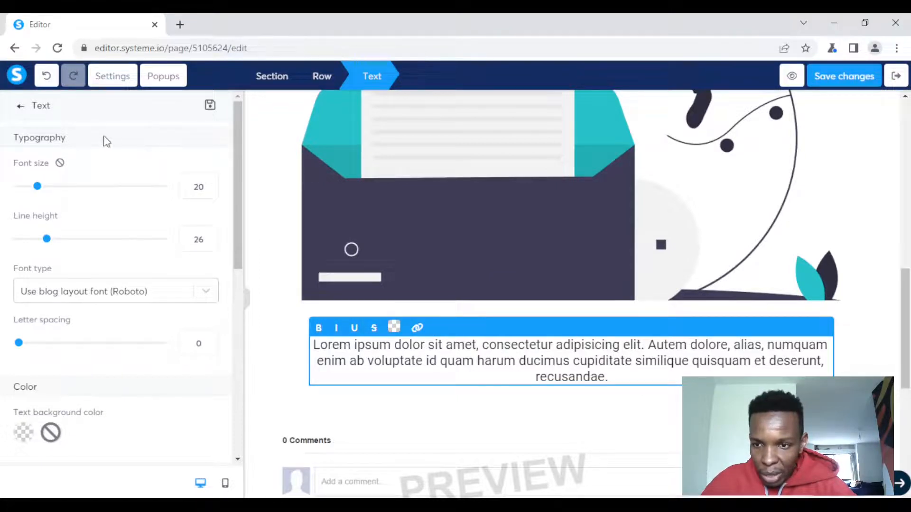
{"action": "mouse_move", "coordinate": [38, 187]}
{"action": "left_mouse_down"}
{"action": "mouse_move", "coordinate": [63, 190]}
{"action": "mouse_move", "coordinate": [41, 193]}
{"action": "left_mouse_up"}
{"action": "mouse_move", "coordinate": [53, 242]}
{"action": "left_mouse_down"}
{"action": "mouse_move", "coordinate": [72, 241]}
{"action": "mouse_move", "coordinate": [48, 240]}
{"action": "left_mouse_up"}
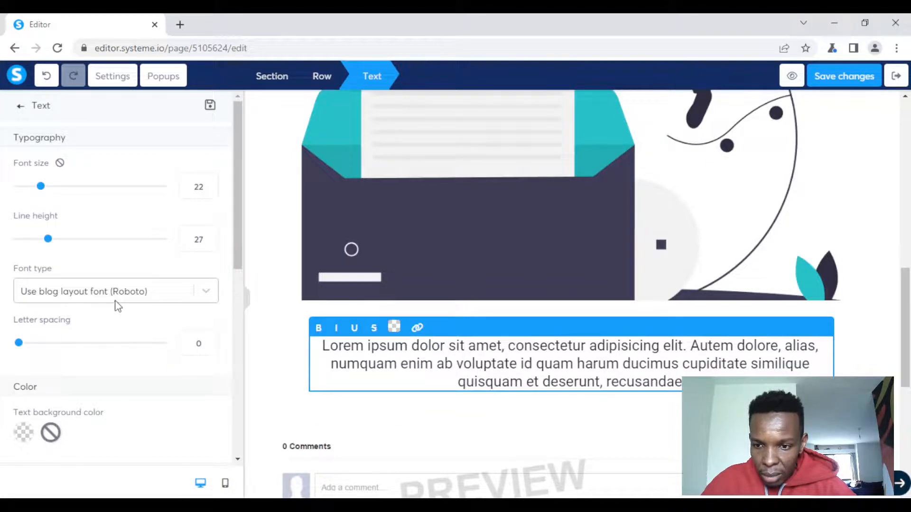
{"action": "scroll", "coordinate": [118, 306], "scroll_direction": "down", "scroll_amount": 1}
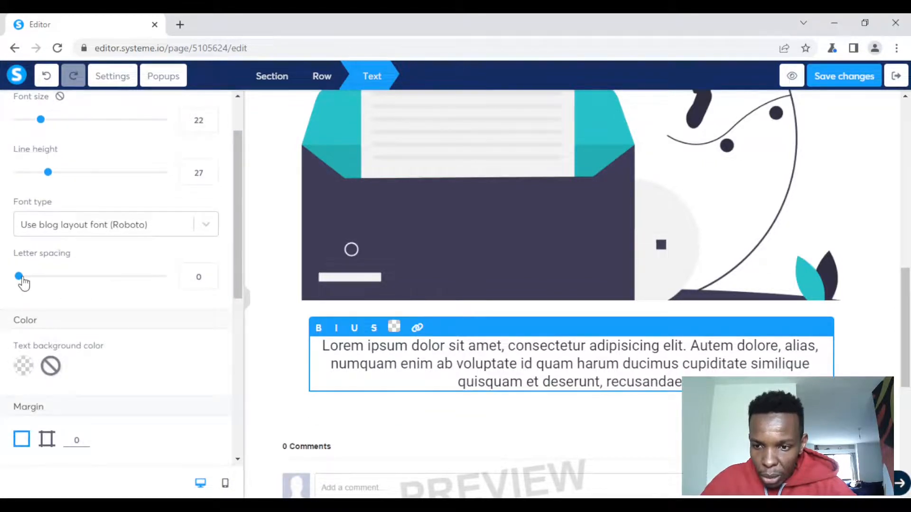
{"action": "left_click_drag", "start_coordinate": [23, 283], "coordinate": [29, 283]}
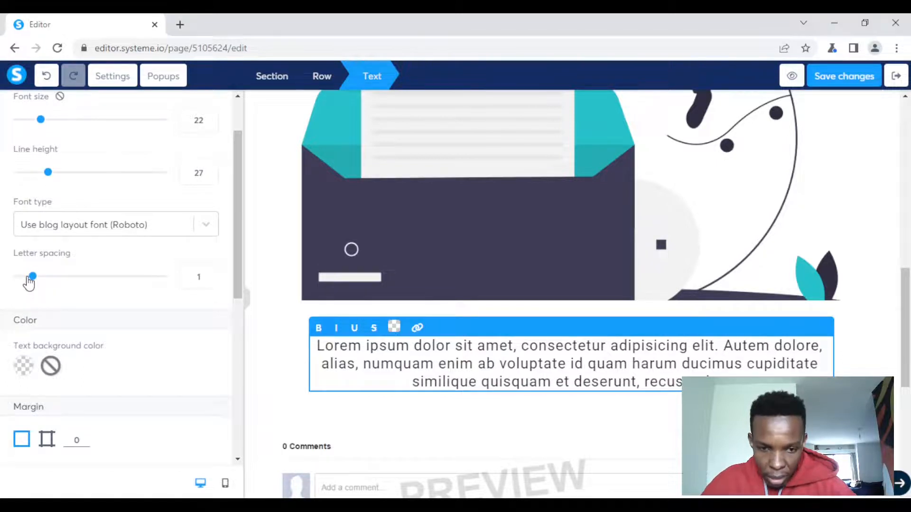
Step: Align the post's text element to the left and deselect it
{"action": "scroll", "coordinate": [74, 287], "scroll_direction": "down", "scroll_amount": 4}
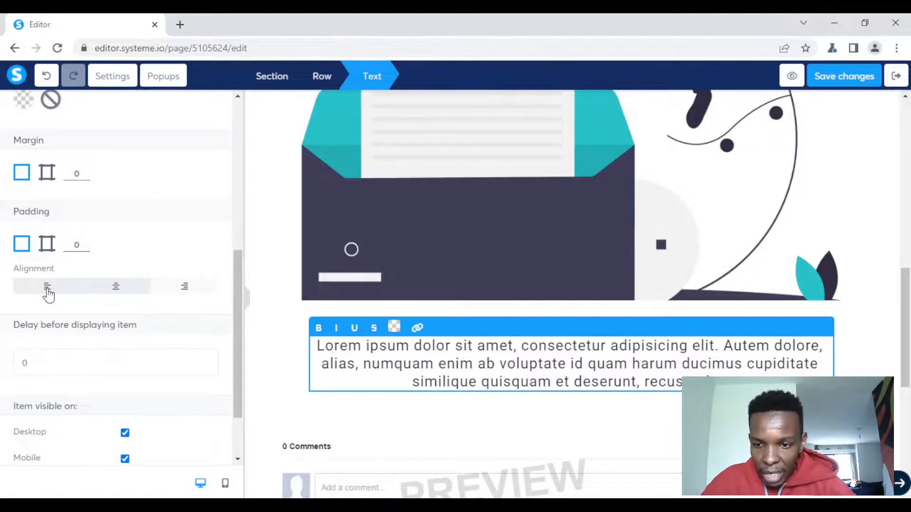
{"action": "left_click", "coordinate": [47, 287]}
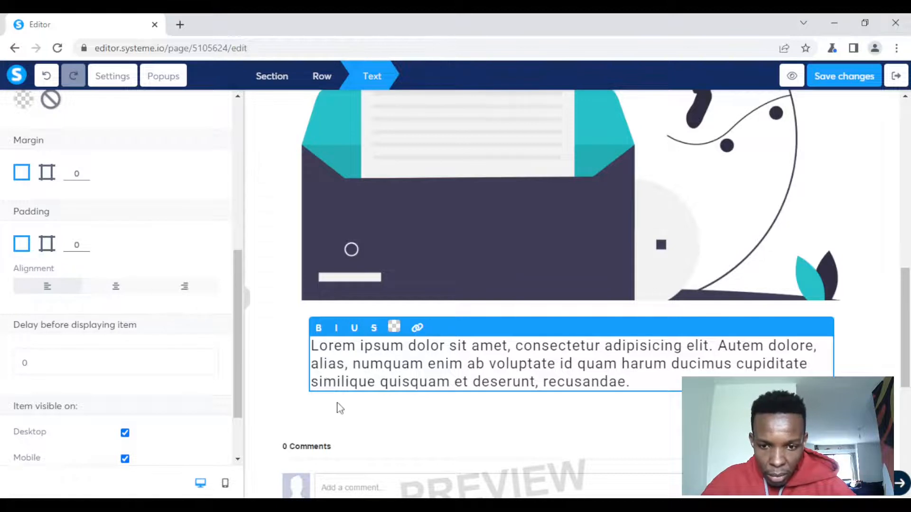
{"action": "left_click", "coordinate": [353, 419]}
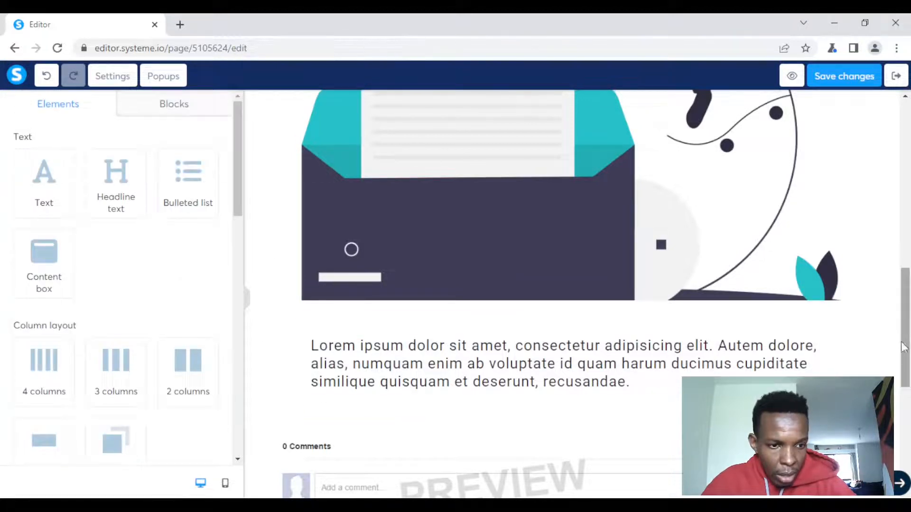
Step: Add a headline text element in its own section between the post's paragraph and the comments
{"action": "left_click_drag", "start_coordinate": [900, 338], "coordinate": [860, 183]}
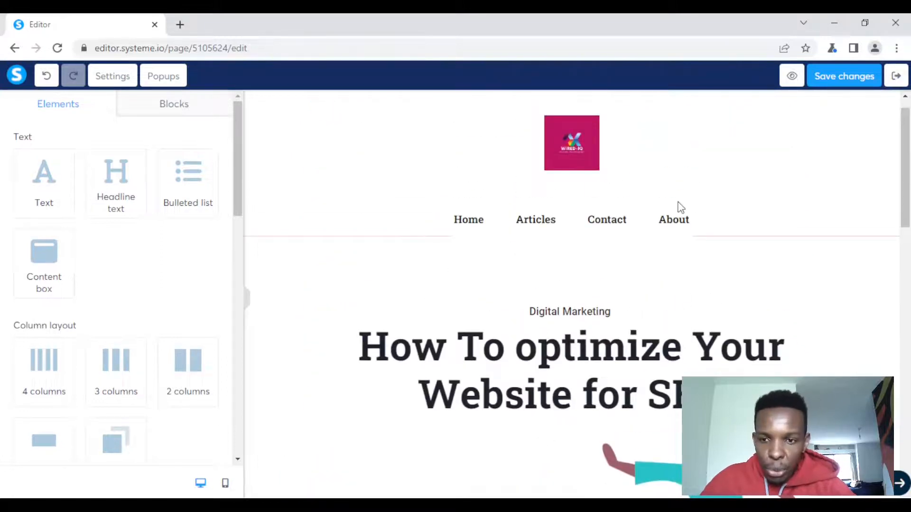
{"action": "left_click_drag", "start_coordinate": [900, 210], "coordinate": [888, 369]}
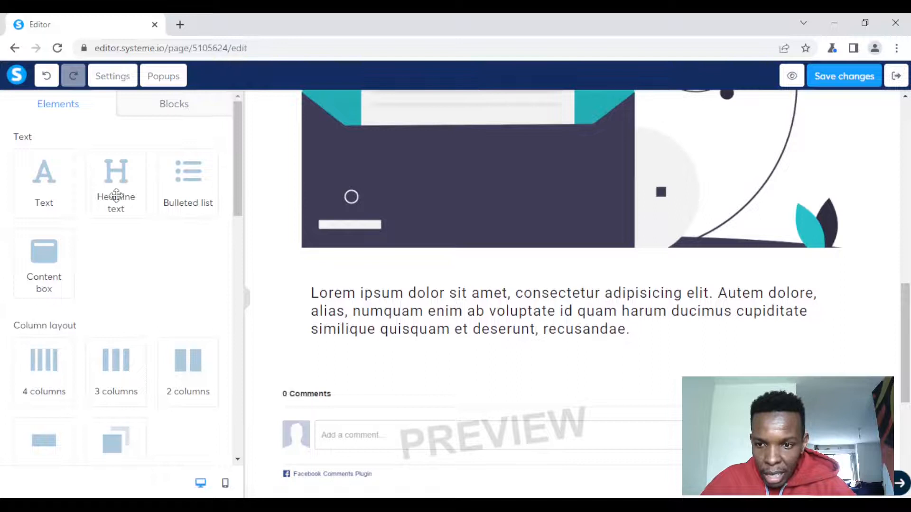
{"action": "left_click_drag", "start_coordinate": [116, 195], "coordinate": [482, 362]}
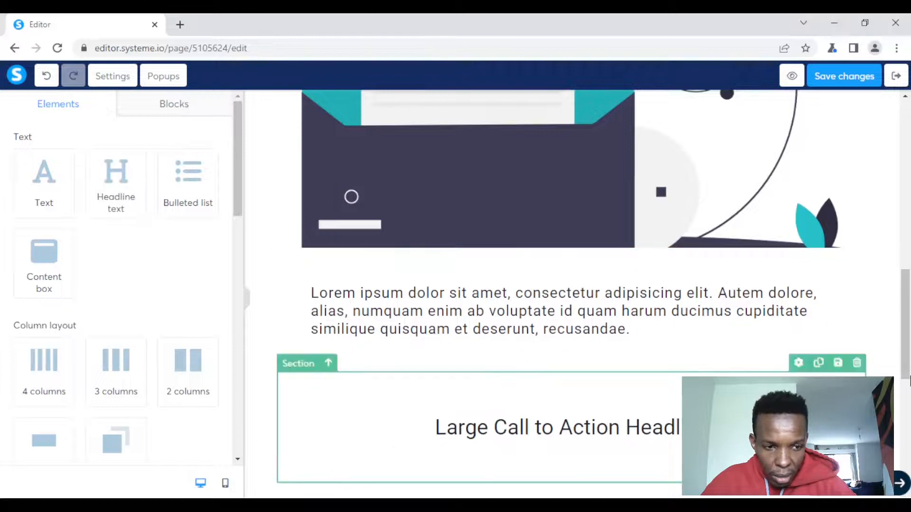
{"action": "scroll", "coordinate": [906, 302], "scroll_direction": "down", "scroll_amount": 3}
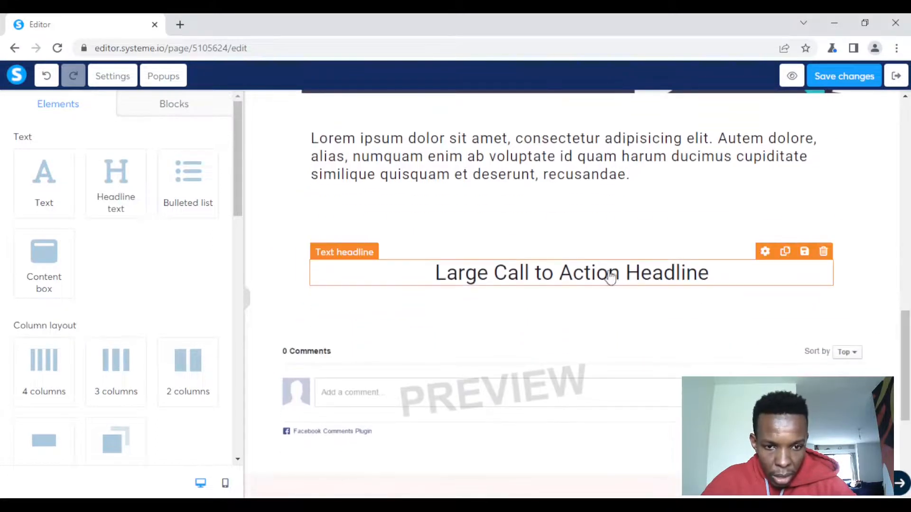
Step: Look through the new headline's settings, then save the post and exit to the blog post list
{"action": "left_click", "coordinate": [433, 274]}
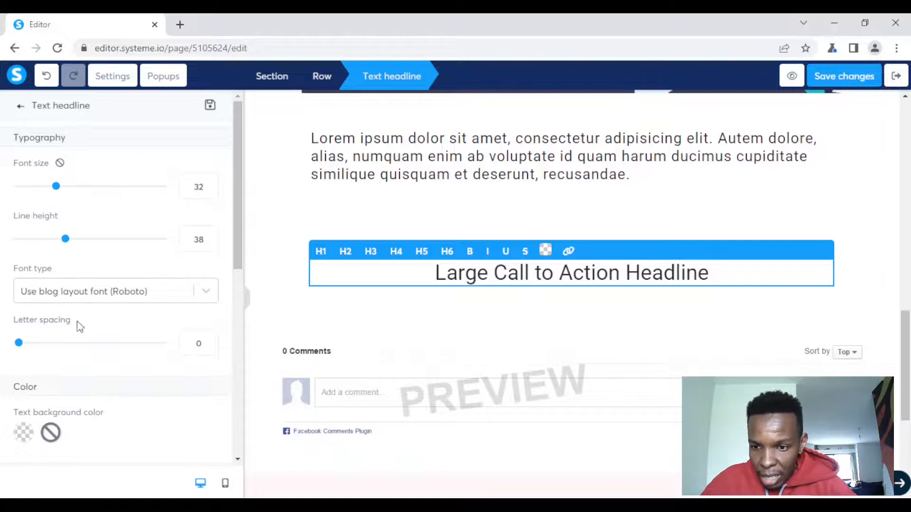
{"action": "left_click_drag", "start_coordinate": [234, 237], "coordinate": [214, 385]}
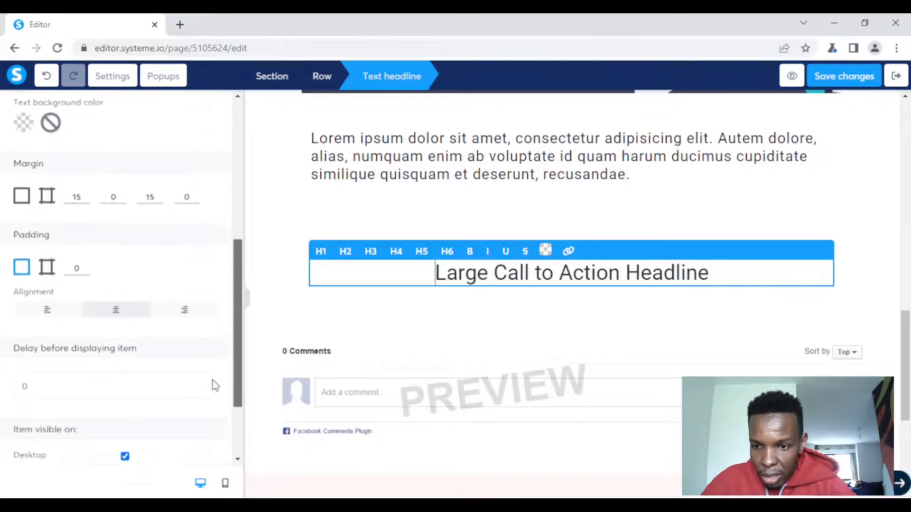
{"action": "scroll", "coordinate": [215, 385], "scroll_direction": "down", "scroll_amount": 2}
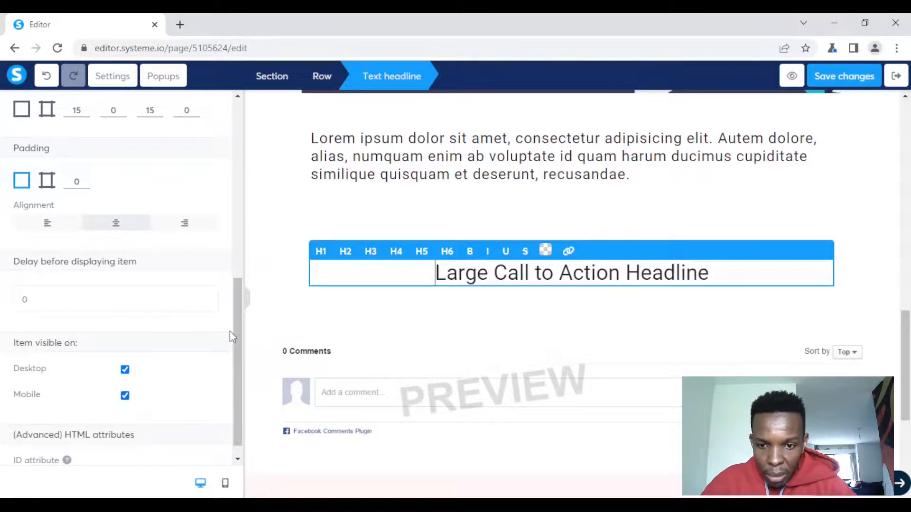
{"action": "left_click_drag", "start_coordinate": [233, 334], "coordinate": [244, 139]}
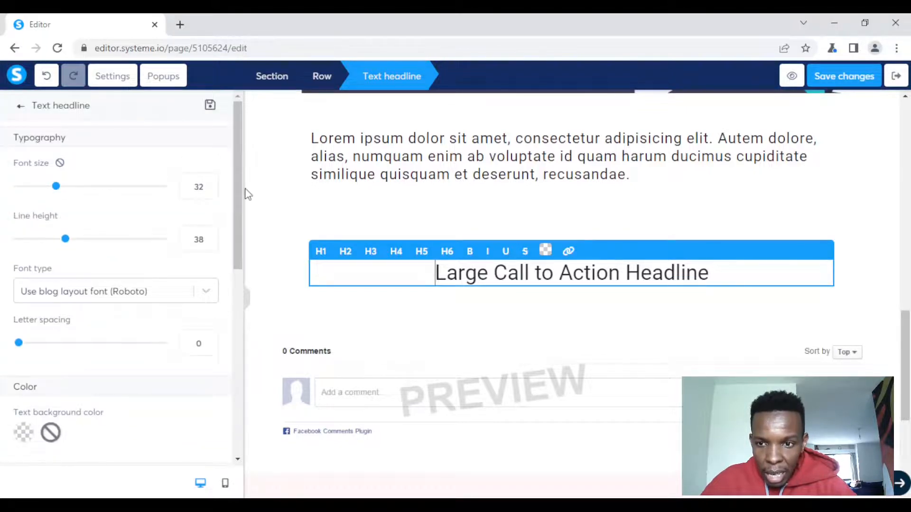
{"action": "left_click", "coordinate": [855, 78]}
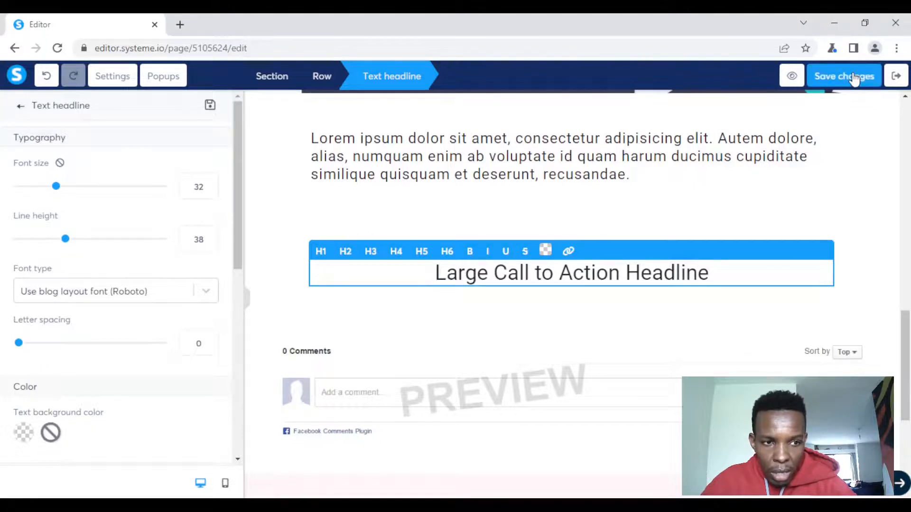
{"action": "left_click", "coordinate": [897, 78]}
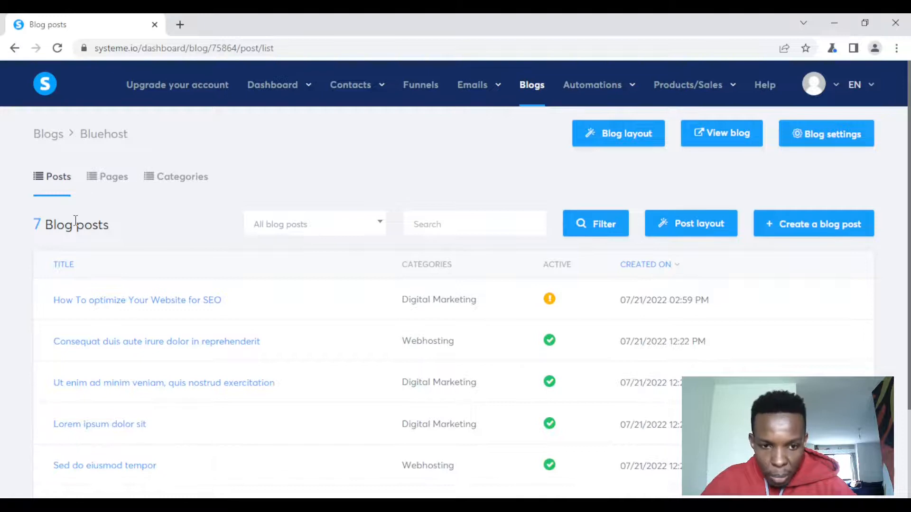
Step: Activate the blog post "How To optimize Your Website for SEO" and confirm the activation
{"action": "mouse_move", "coordinate": [559, 328]}
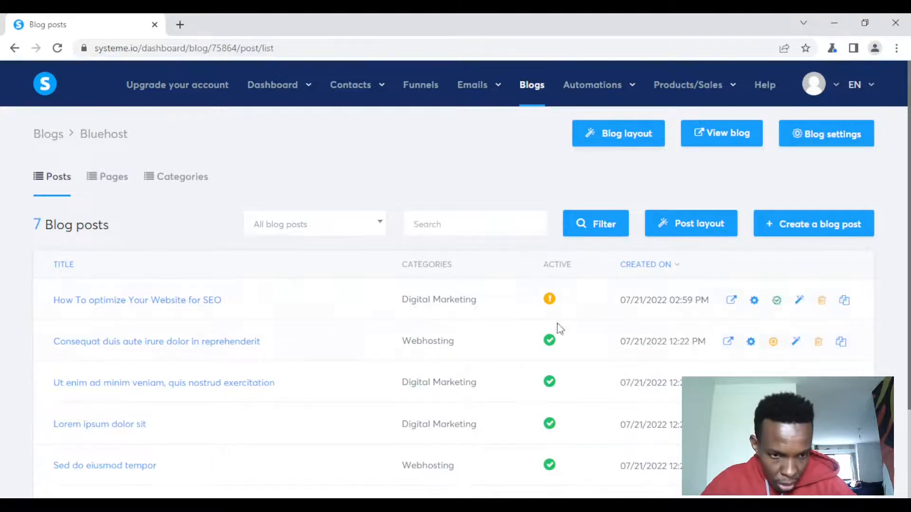
{"action": "left_click", "coordinate": [776, 301]}
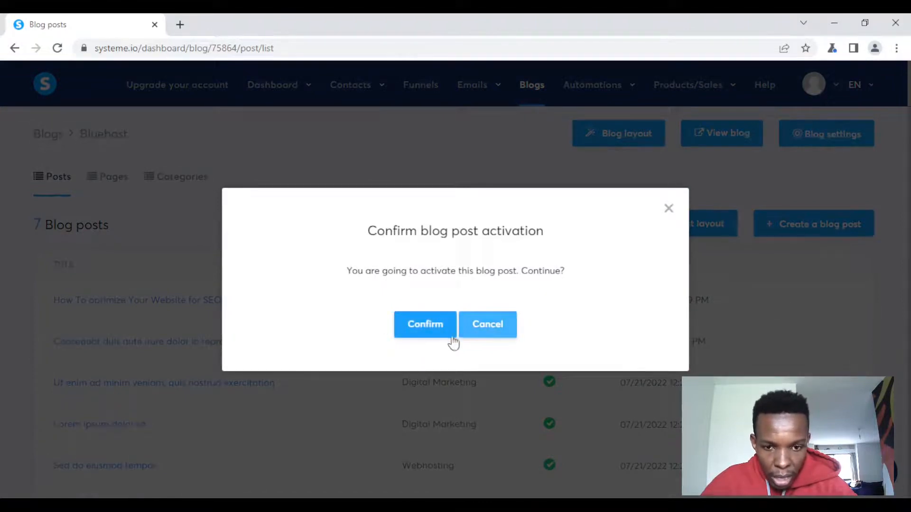
{"action": "left_click", "coordinate": [422, 329]}
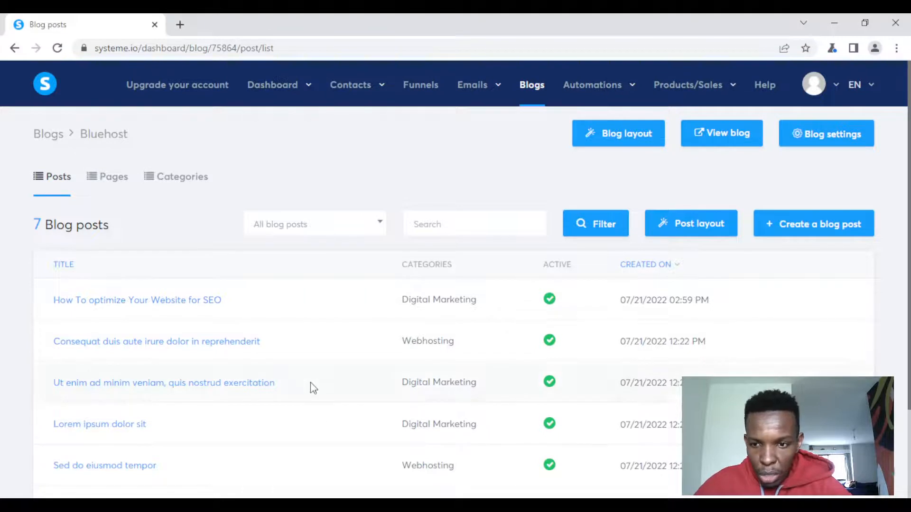
Step: Open the blog's Home page for editing from the list of pages and look over its carousel and post sections
{"action": "left_click", "coordinate": [111, 182]}
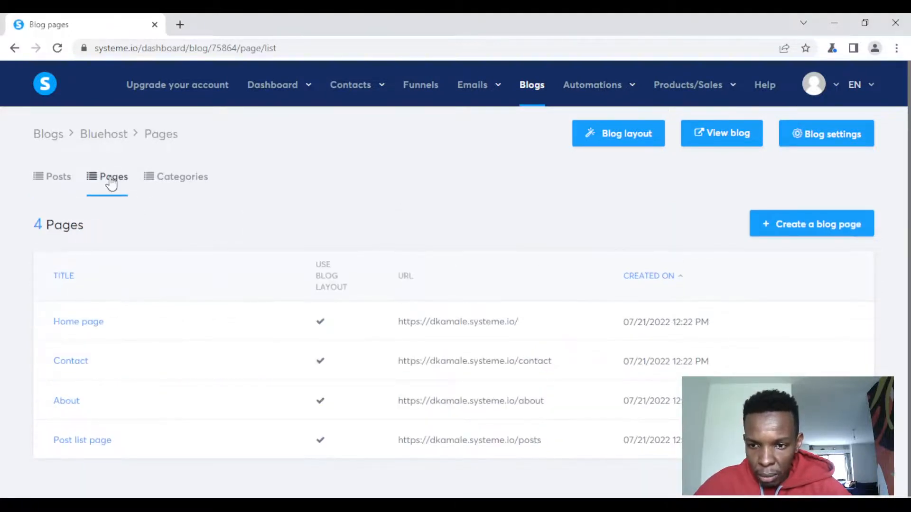
{"action": "left_click", "coordinate": [94, 327]}
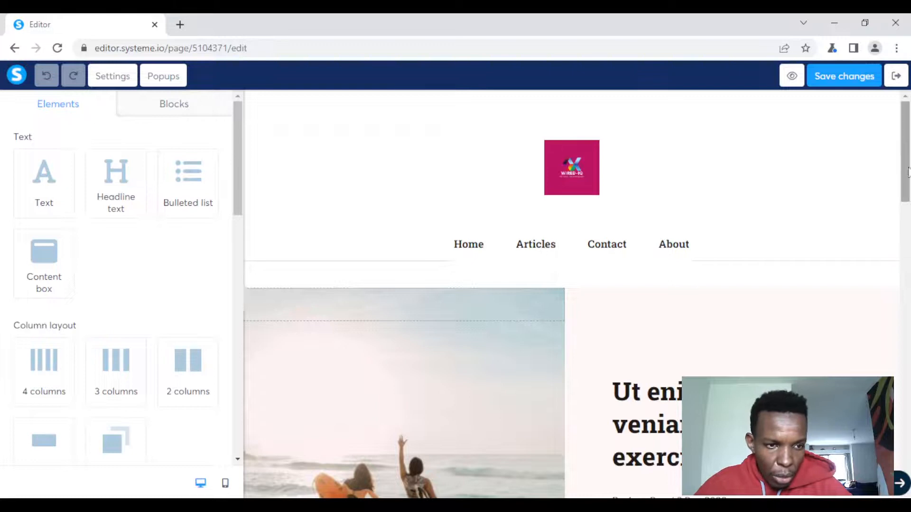
{"action": "left_click_drag", "start_coordinate": [903, 135], "coordinate": [903, 189]}
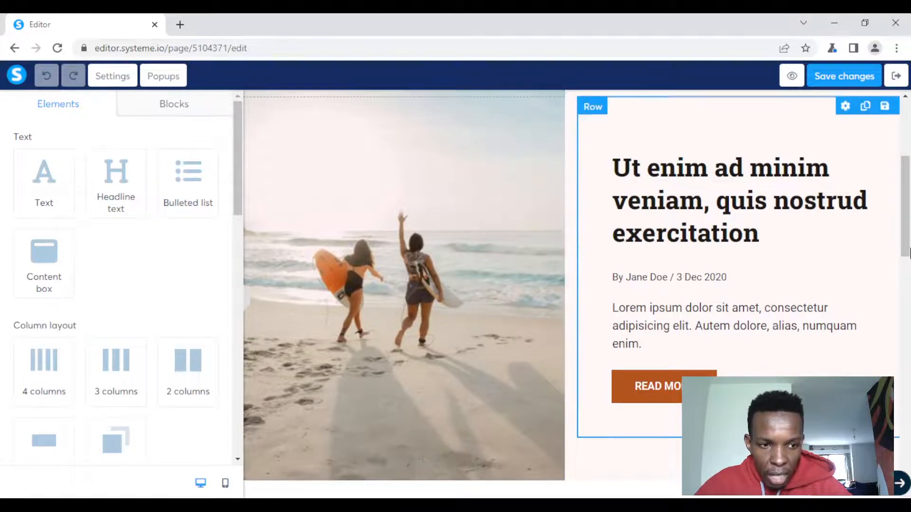
{"action": "scroll", "coordinate": [657, 265], "scroll_direction": "down", "scroll_amount": 5}
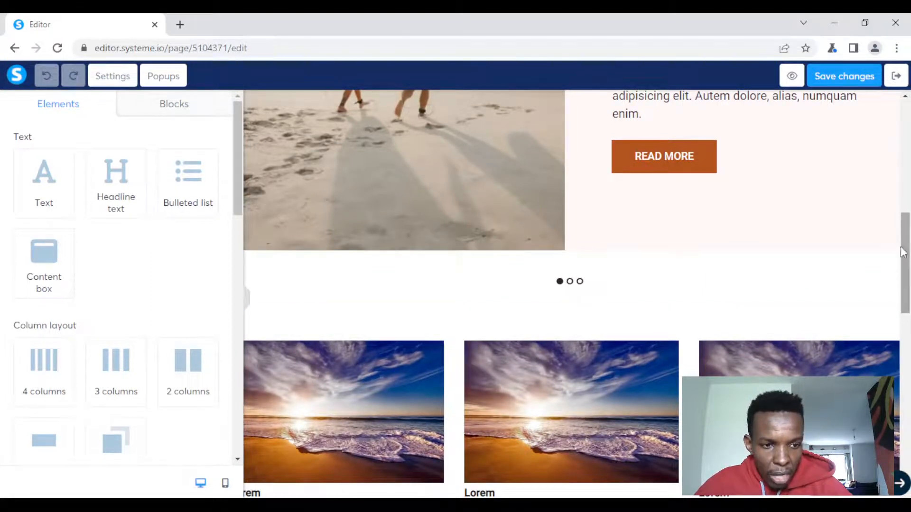
{"action": "scroll", "coordinate": [902, 253], "scroll_direction": "up", "scroll_amount": 6}
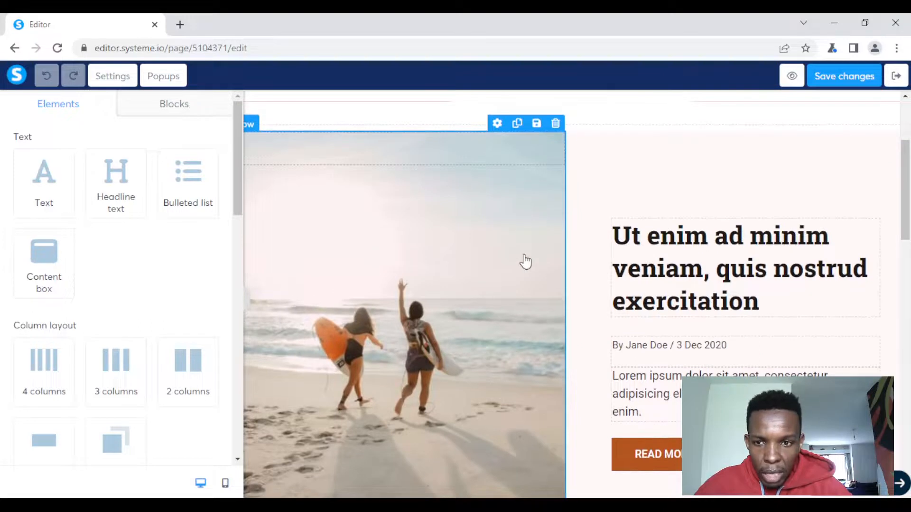
Step: Select the home page's carousel and delete Slide #2 from it
{"action": "left_click", "coordinate": [520, 172]}
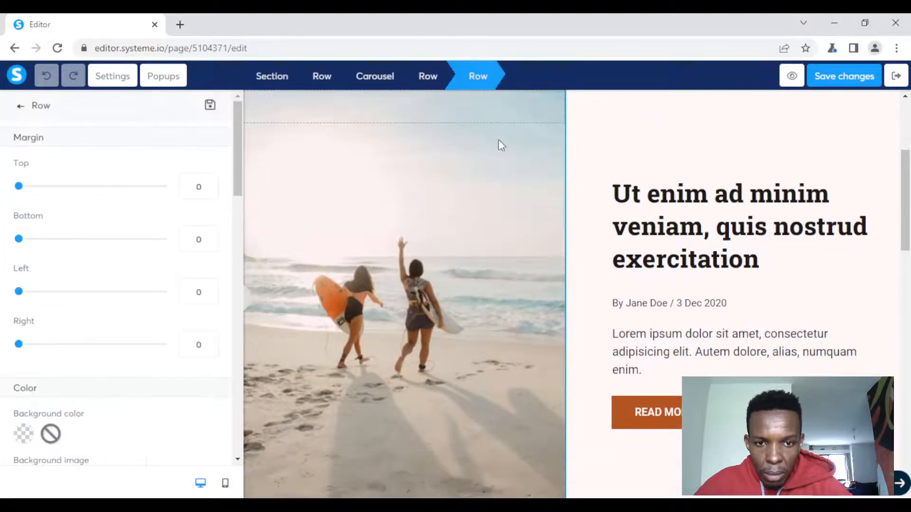
{"action": "left_click", "coordinate": [378, 82]}
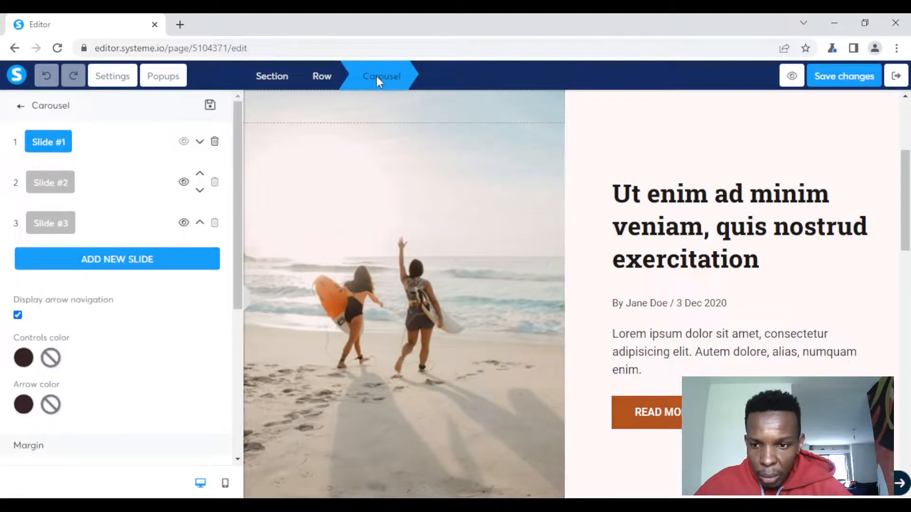
{"action": "left_click", "coordinate": [59, 184]}
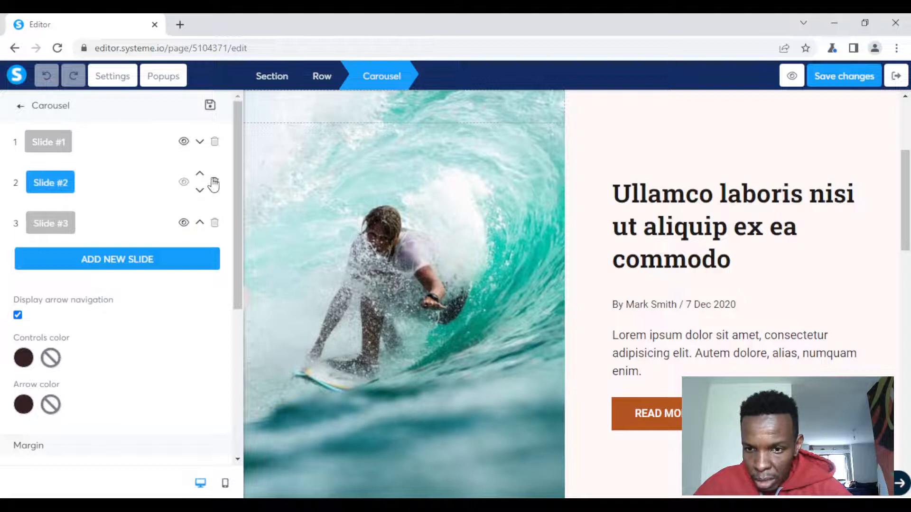
{"action": "left_click", "coordinate": [215, 182]}
{"action": "left_click", "coordinate": [520, 136]}
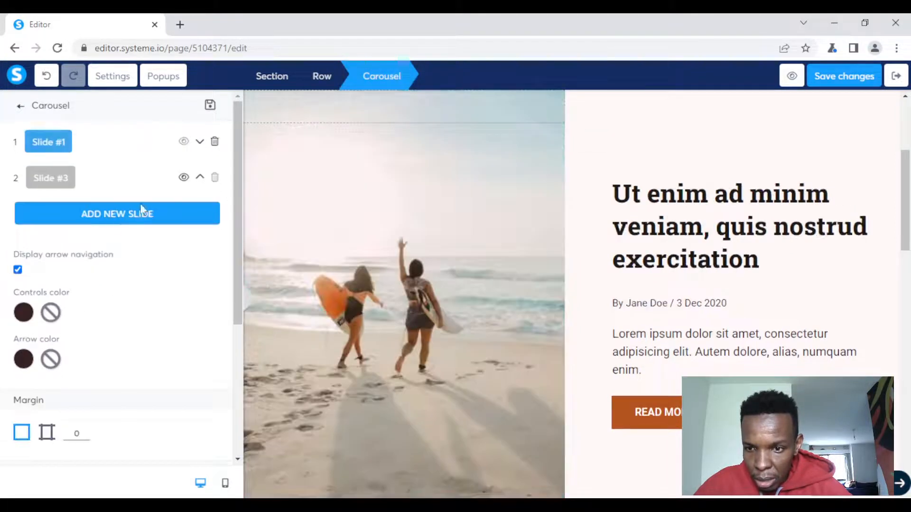
Step: Delete Slide #3 from the carousel and dismiss the block creation dialog
{"action": "left_click", "coordinate": [53, 180]}
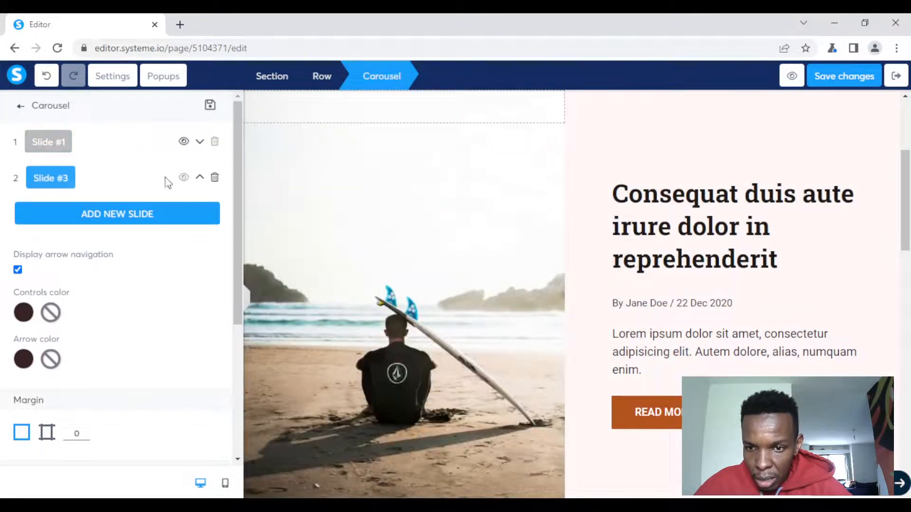
{"action": "left_click", "coordinate": [215, 179]}
{"action": "left_click", "coordinate": [517, 135]}
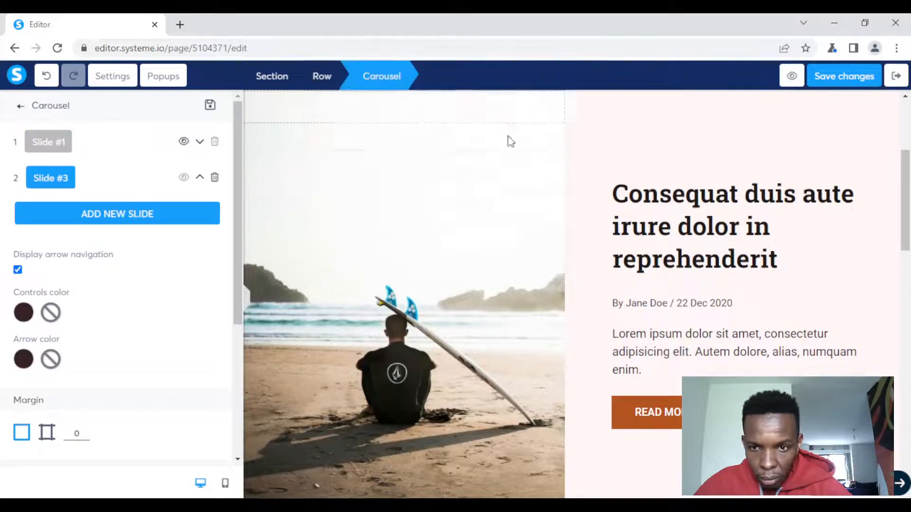
{"action": "left_click", "coordinate": [211, 106]}
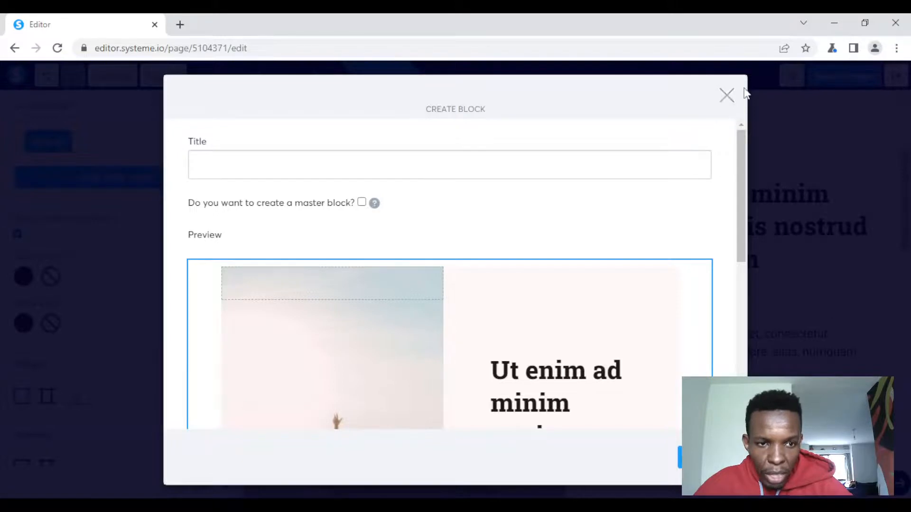
{"action": "left_click", "coordinate": [726, 96]}
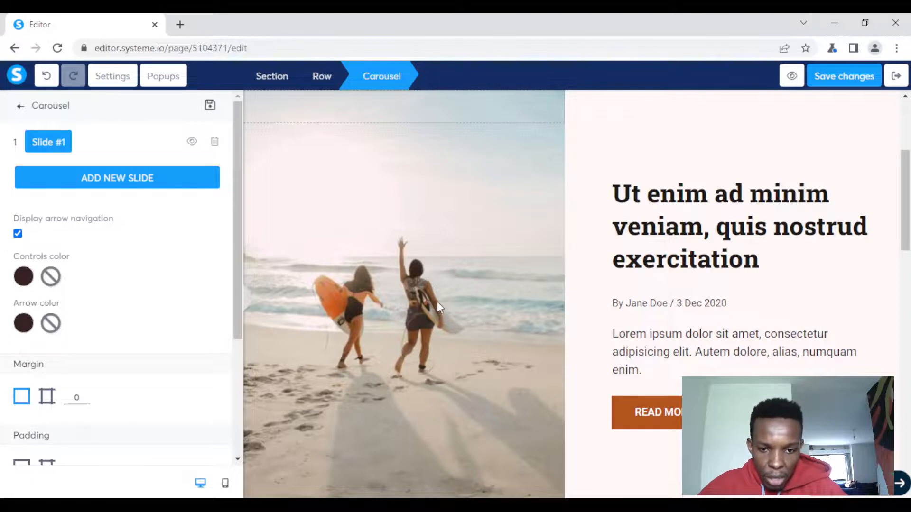
Step: Replace the background image of the remaining slide's picture row with the uploaded image undraw_arrived_f58d.png
{"action": "left_click", "coordinate": [525, 135]}
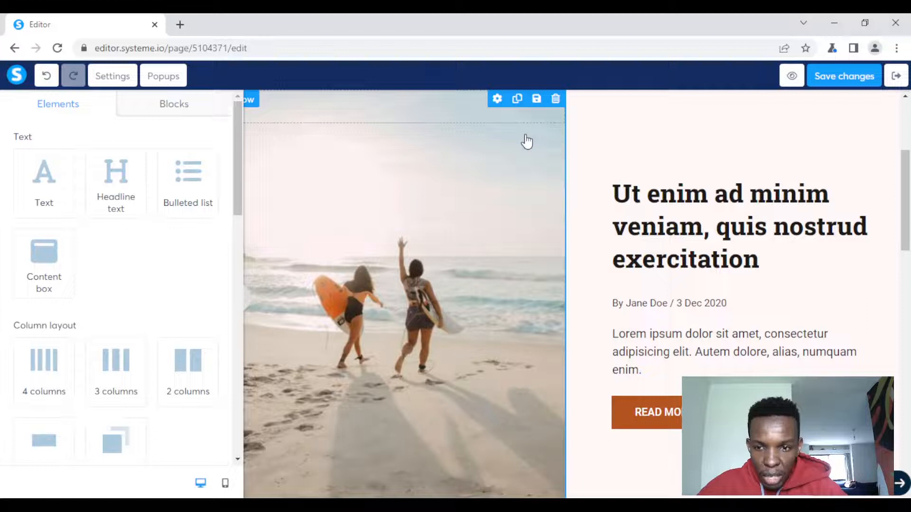
{"action": "left_click", "coordinate": [527, 141]}
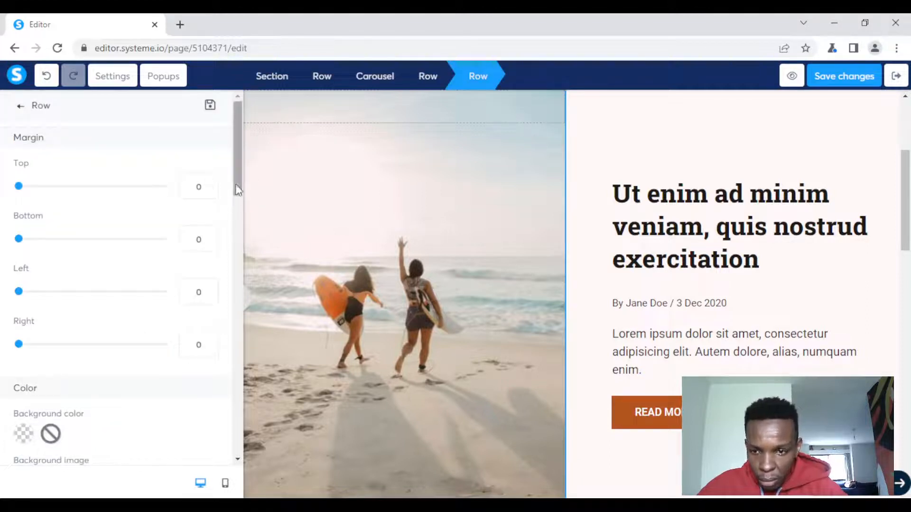
{"action": "left_click_drag", "start_coordinate": [237, 158], "coordinate": [230, 221]}
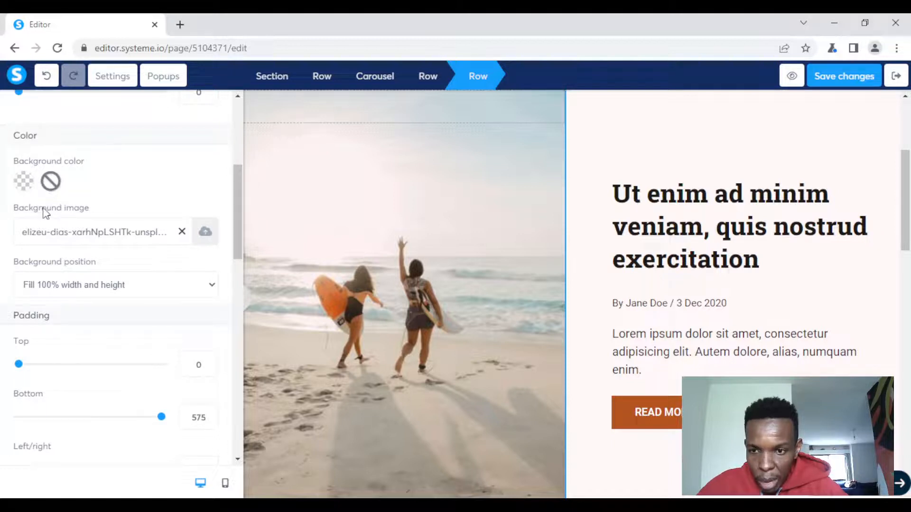
{"action": "left_click", "coordinate": [205, 232]}
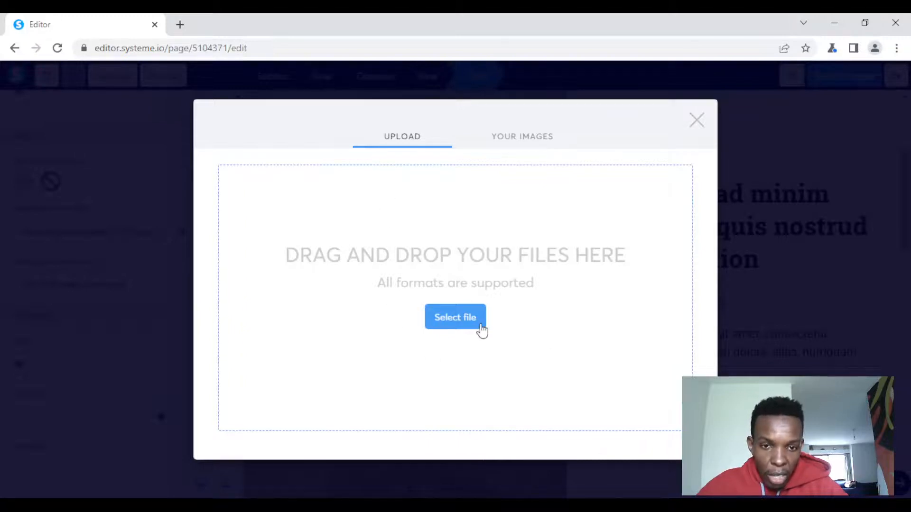
{"action": "left_click", "coordinate": [523, 139]}
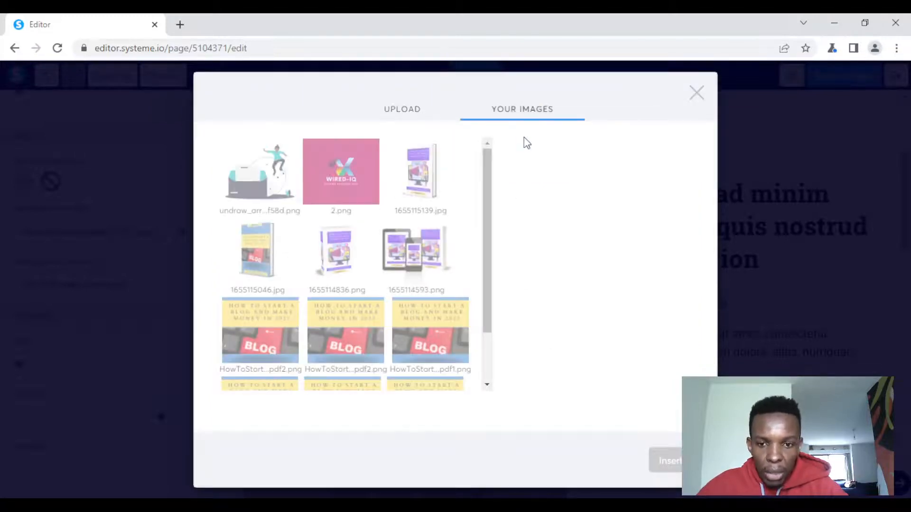
{"action": "left_click", "coordinate": [259, 184]}
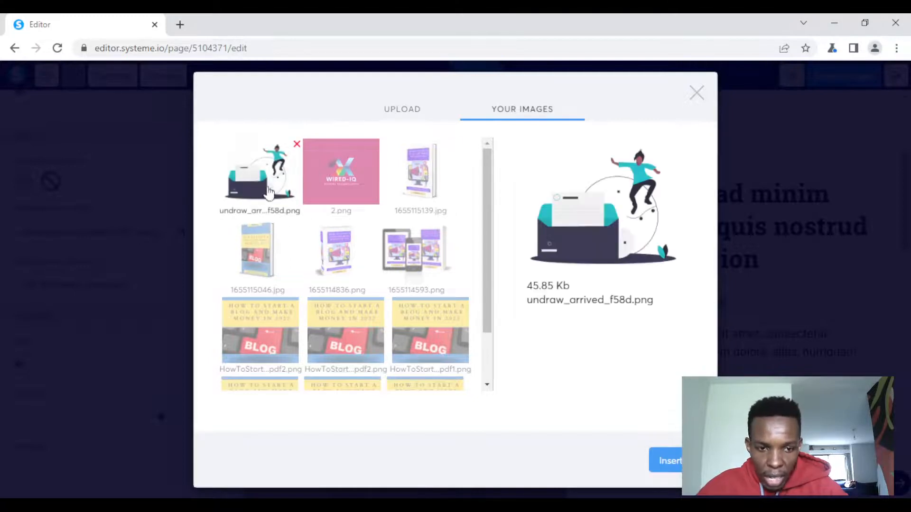
{"action": "left_click", "coordinate": [665, 461]}
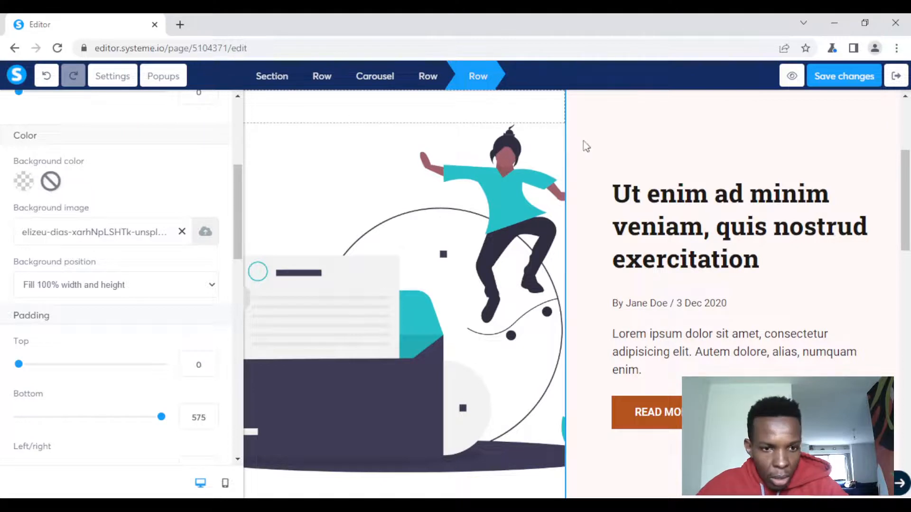
Step: Replace the slide's heading text "Ut enim ad minim veniam, quis nostrud exercitation" with "Online Marketing & Tech Blog"
{"action": "left_click", "coordinate": [708, 209]}
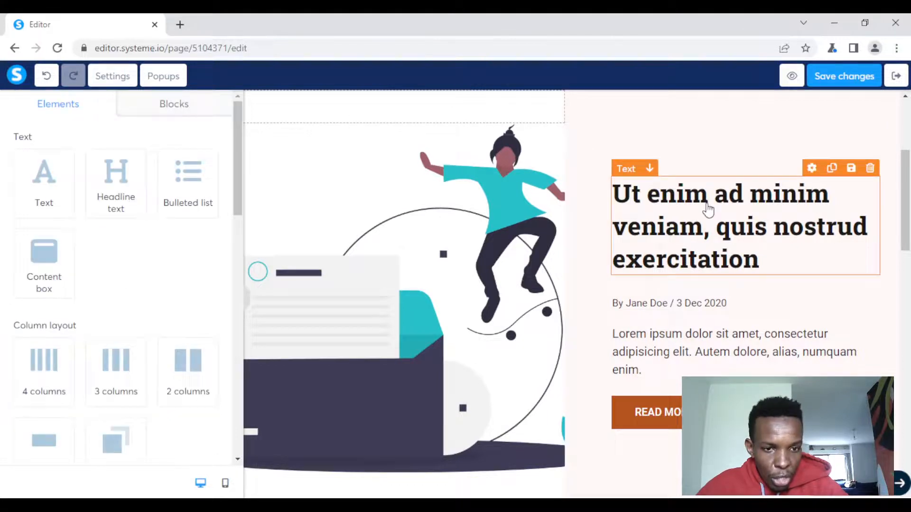
{"action": "left_click", "coordinate": [762, 258]}
{"action": "left_click_drag", "start_coordinate": [761, 264], "coordinate": [620, 195]}
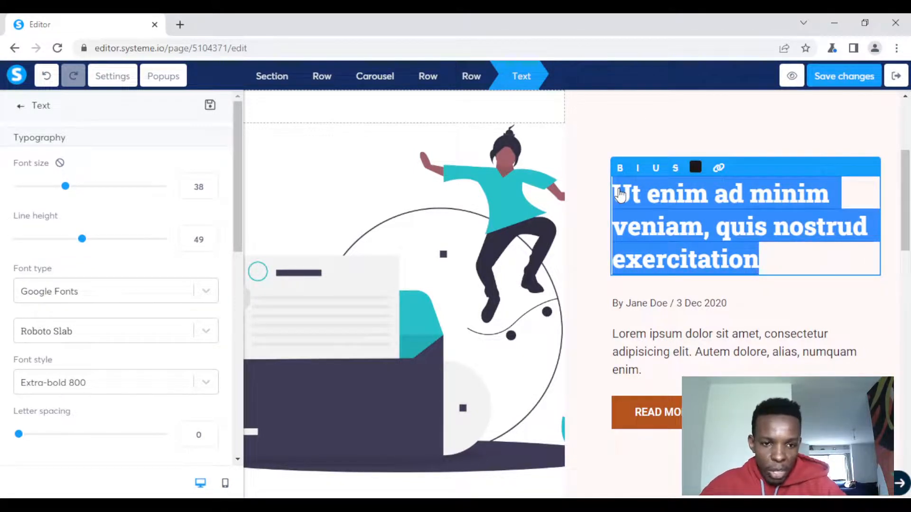
{"action": "type", "text": "Onl"}
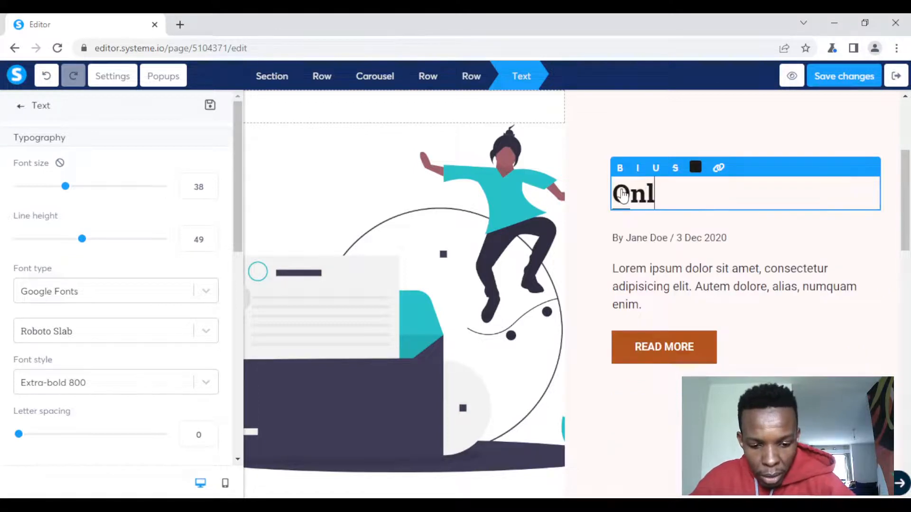
{"action": "type", "text": "ine Marke"}
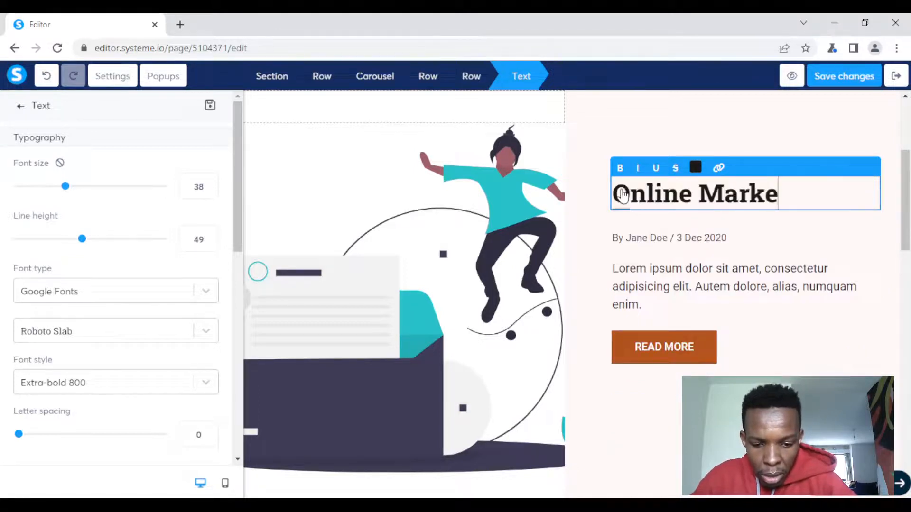
{"action": "type", "text": "ting &"}
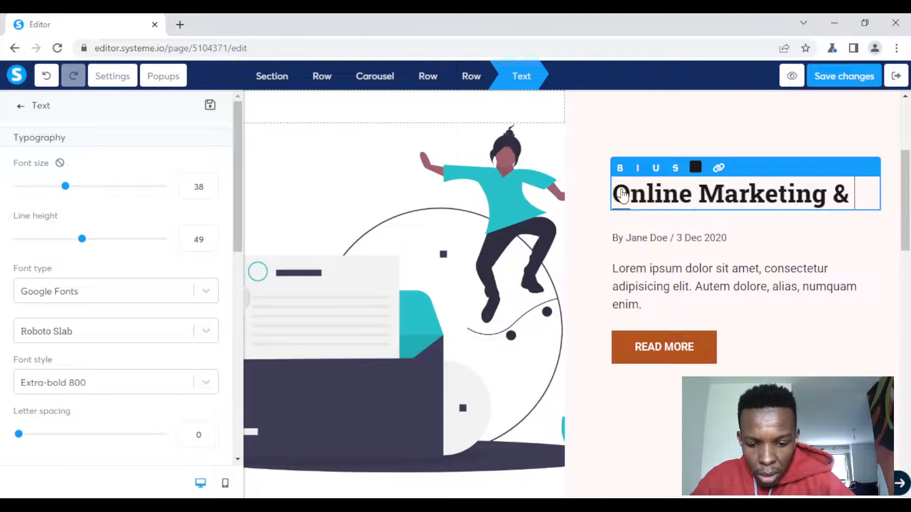
{"action": "type", "text": " Tech B"}
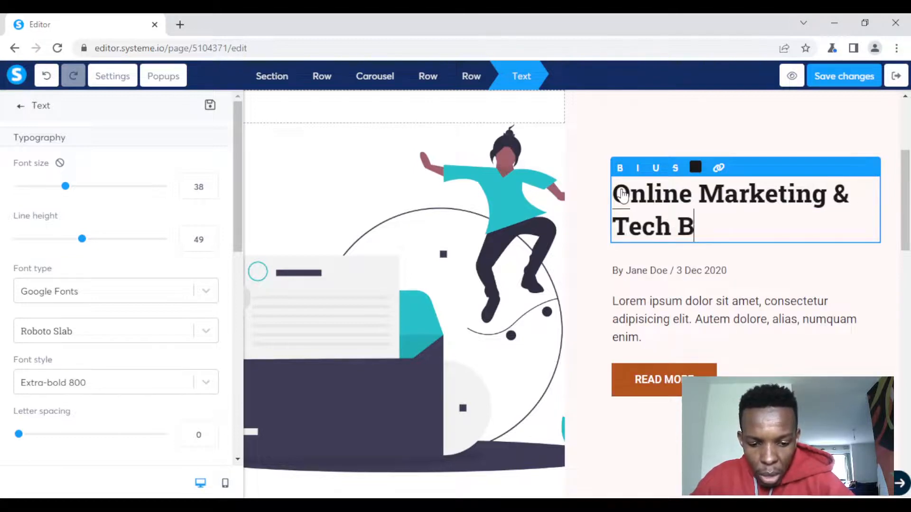
{"action": "type", "text": "log"}
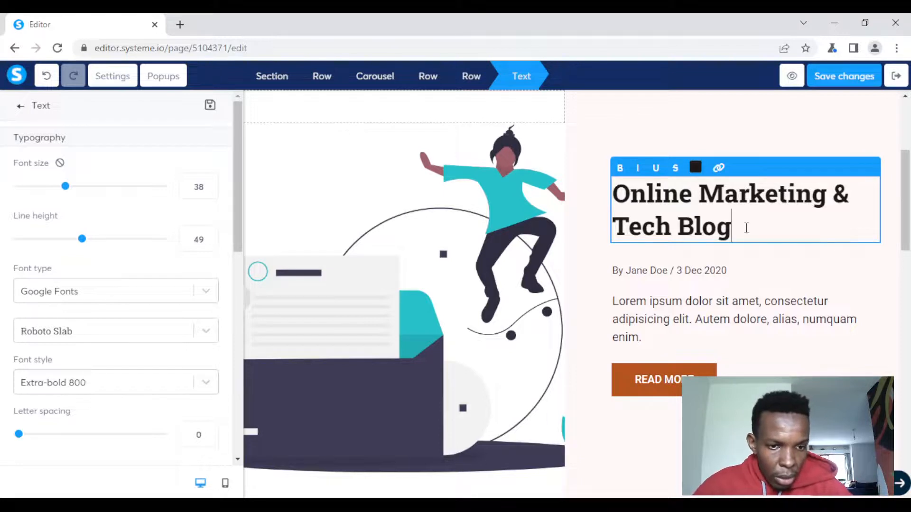
{"action": "left_click", "coordinate": [738, 317]}
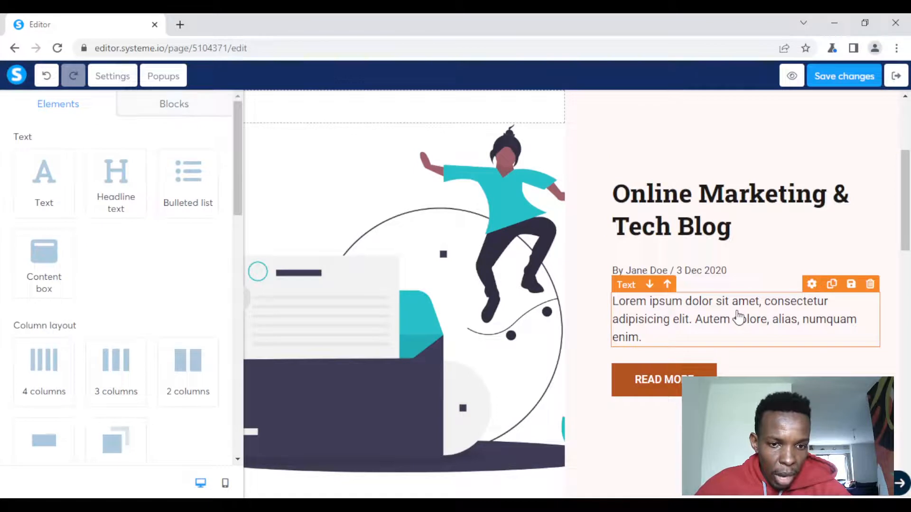
{"action": "left_click", "coordinate": [738, 317]}
{"action": "left_click", "coordinate": [644, 338]}
{"action": "left_click_drag", "start_coordinate": [644, 339], "coordinate": [609, 302]}
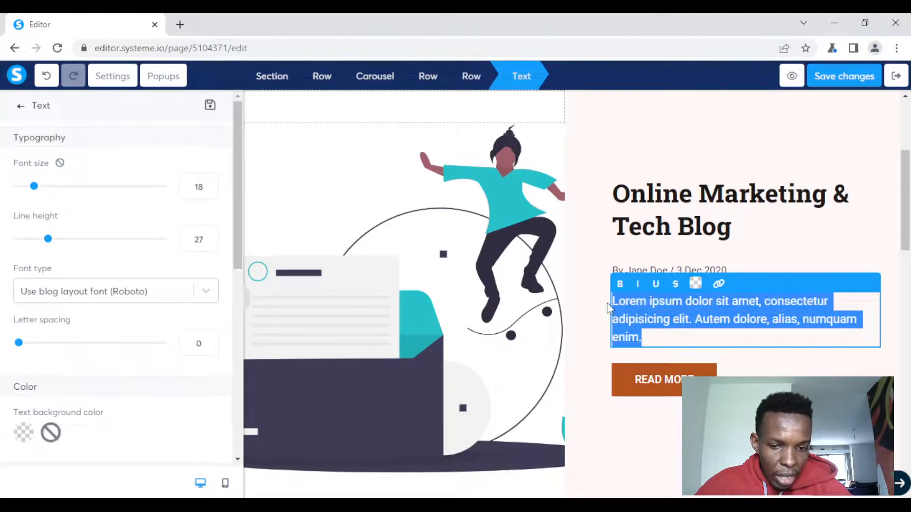
{"action": "left_click", "coordinate": [379, 504]}
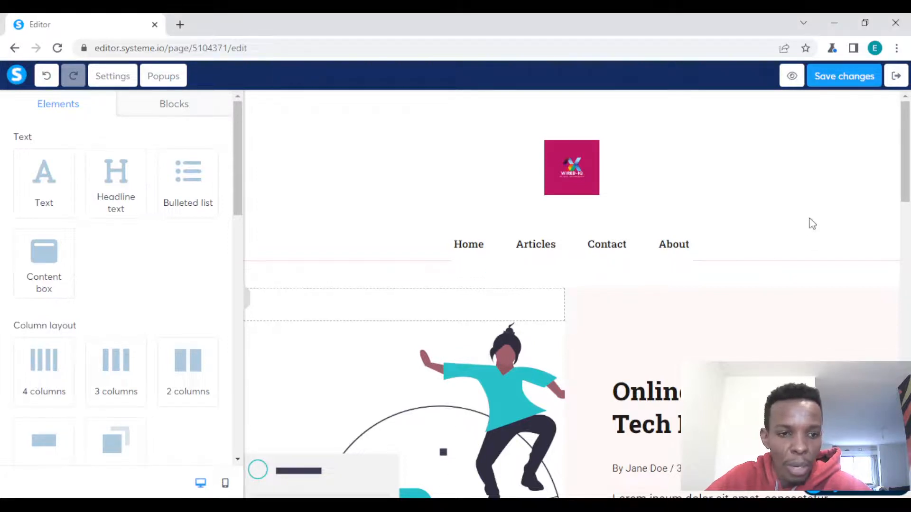
Step: Add a popup to the home page and duplicate the email form input inside it
{"action": "left_click_drag", "start_coordinate": [906, 142], "coordinate": [906, 175]}
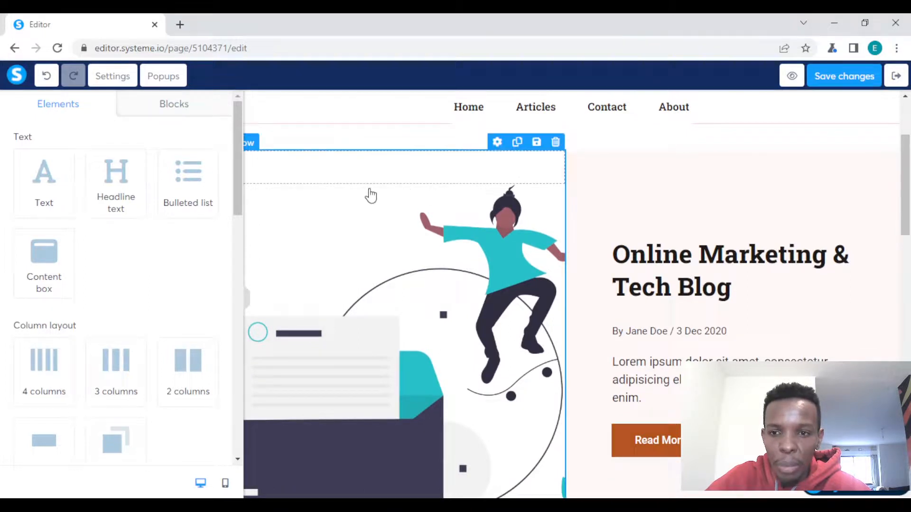
{"action": "left_click", "coordinate": [163, 78]}
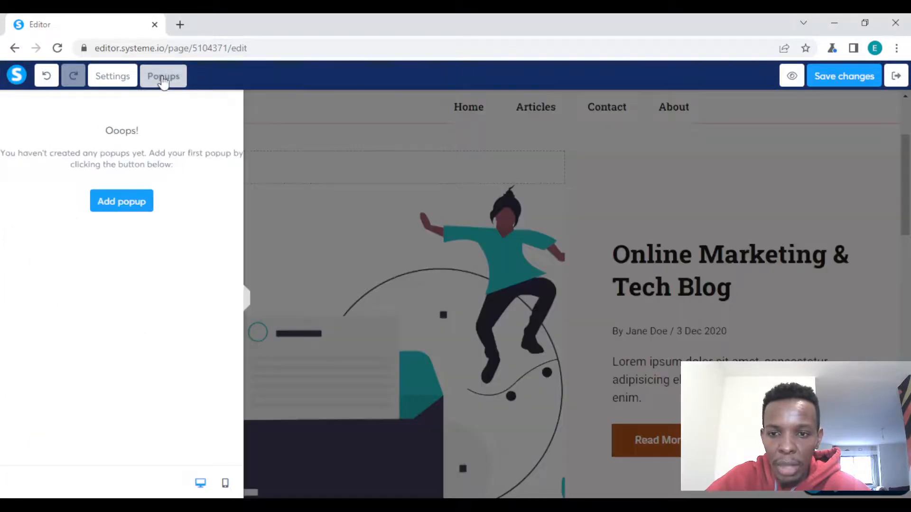
{"action": "left_click", "coordinate": [128, 206]}
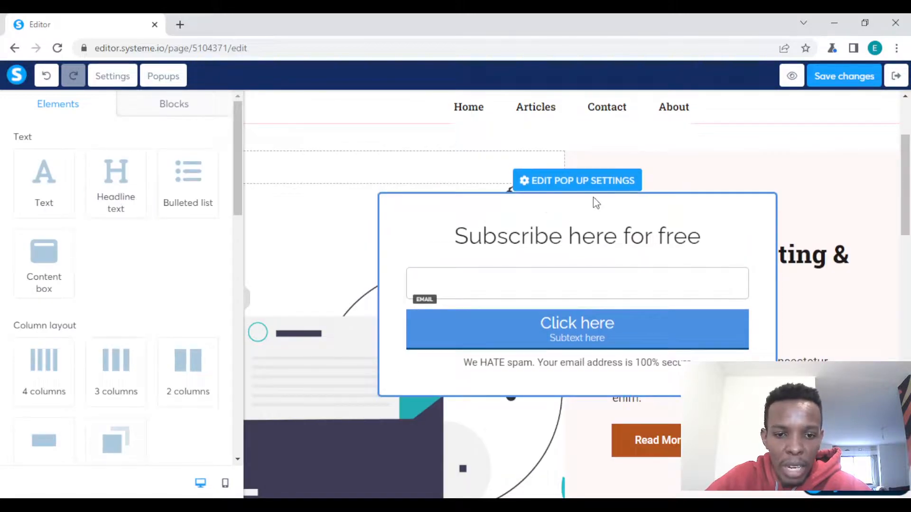
{"action": "left_click", "coordinate": [456, 286]}
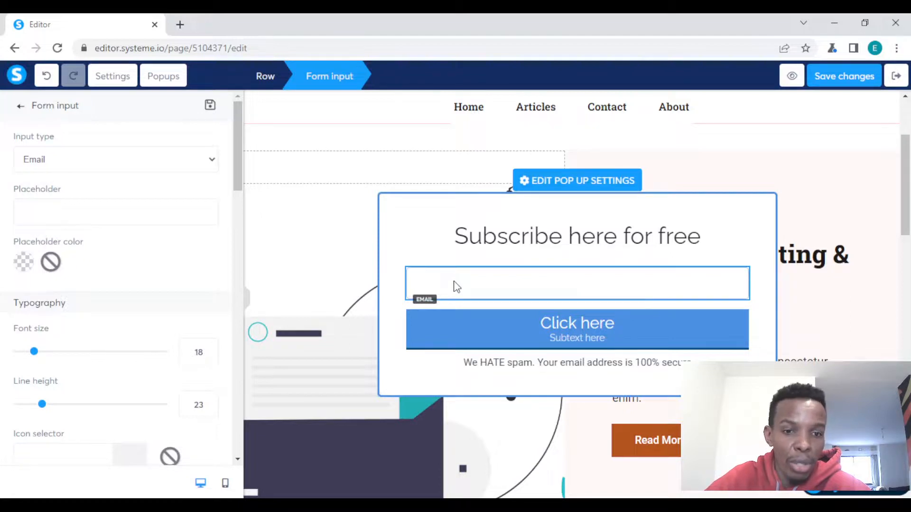
{"action": "left_click", "coordinate": [551, 284]}
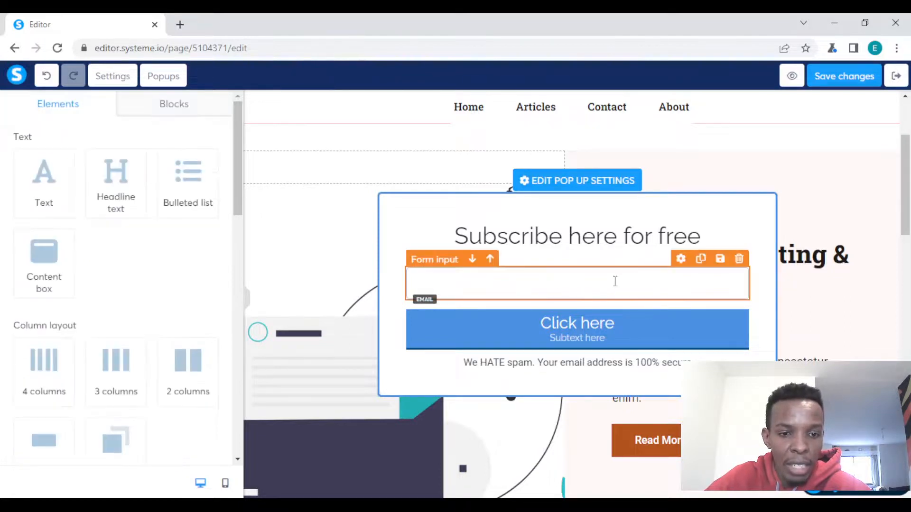
{"action": "left_click", "coordinate": [701, 259]}
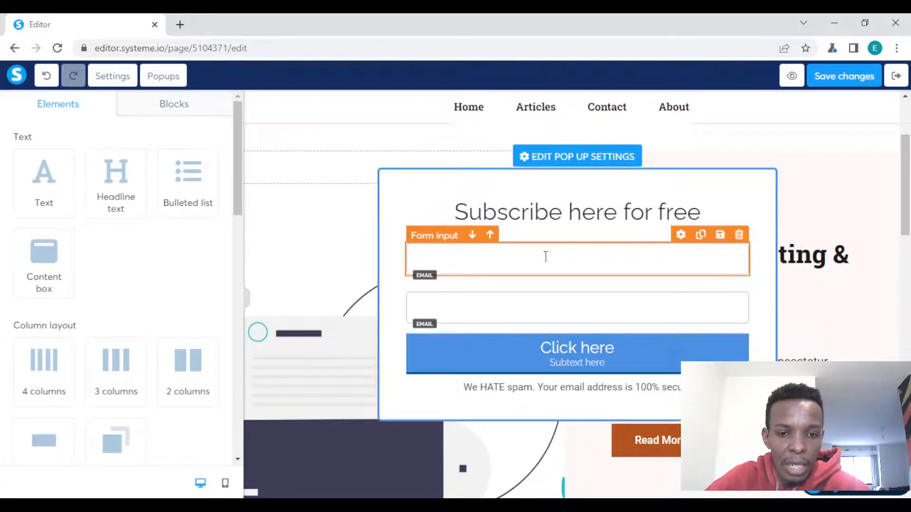
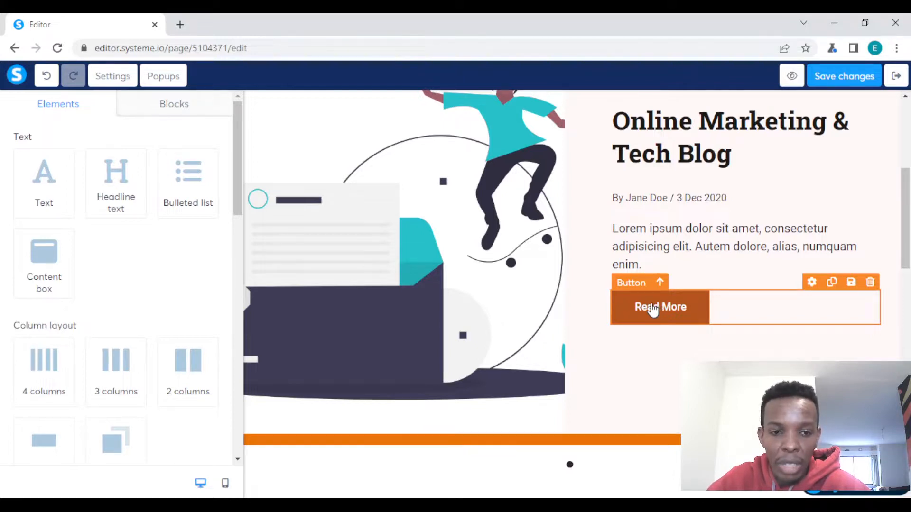
Step: Set the slide's Read More button to show a popup when clicked, choosing Popup №12
{"action": "left_click", "coordinate": [672, 304]}
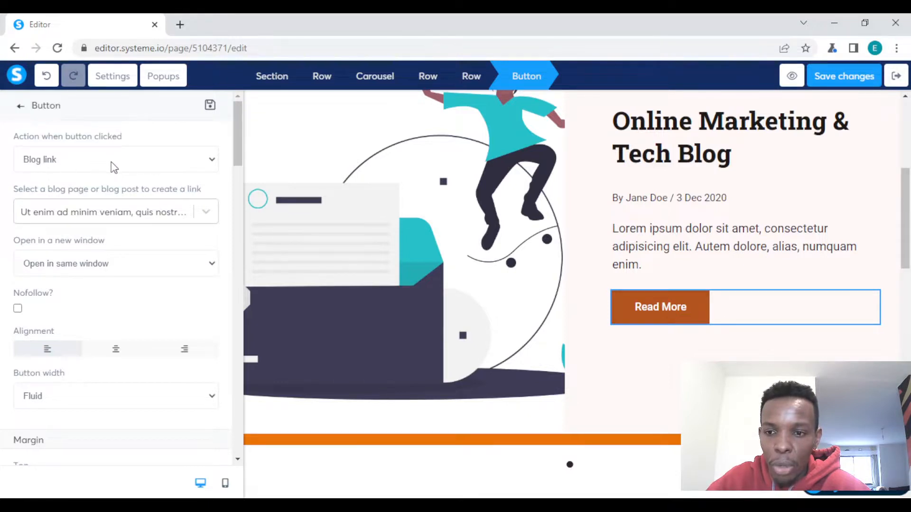
{"action": "left_click", "coordinate": [216, 167]}
{"action": "left_click", "coordinate": [78, 197]}
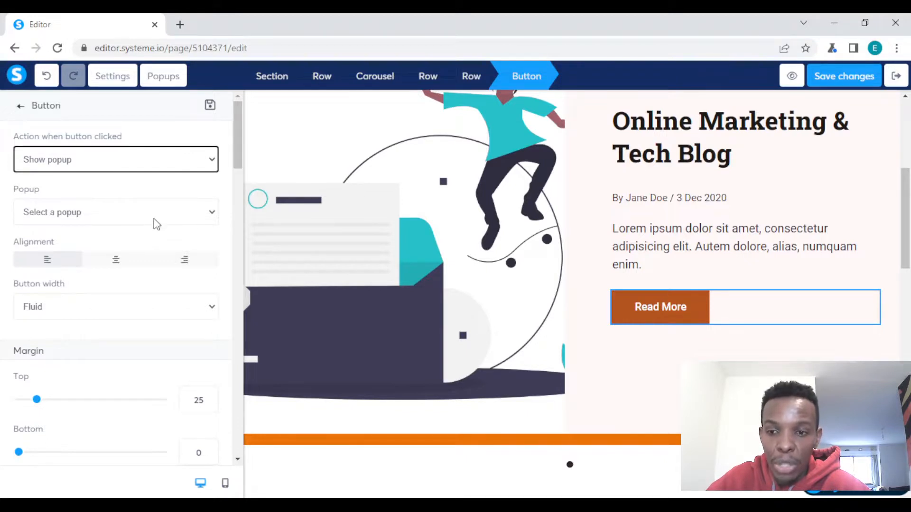
{"action": "left_click", "coordinate": [214, 213]}
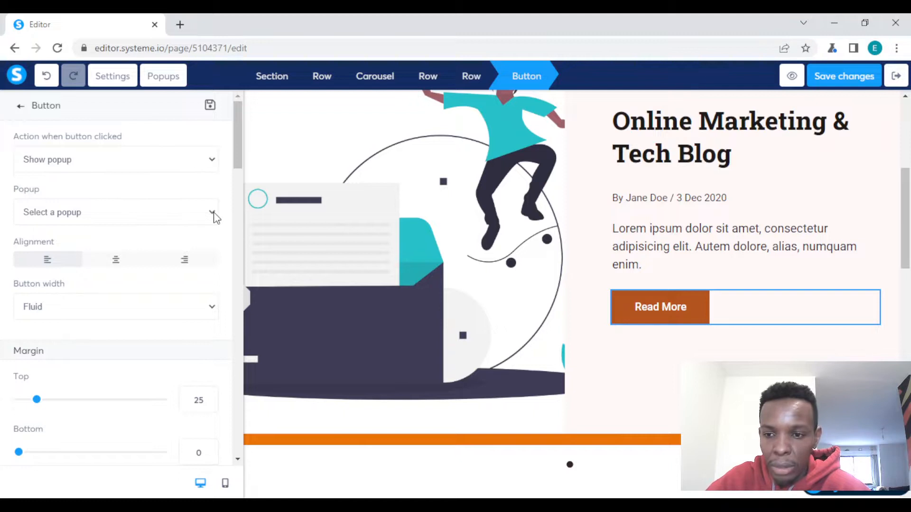
{"action": "left_click", "coordinate": [132, 244]}
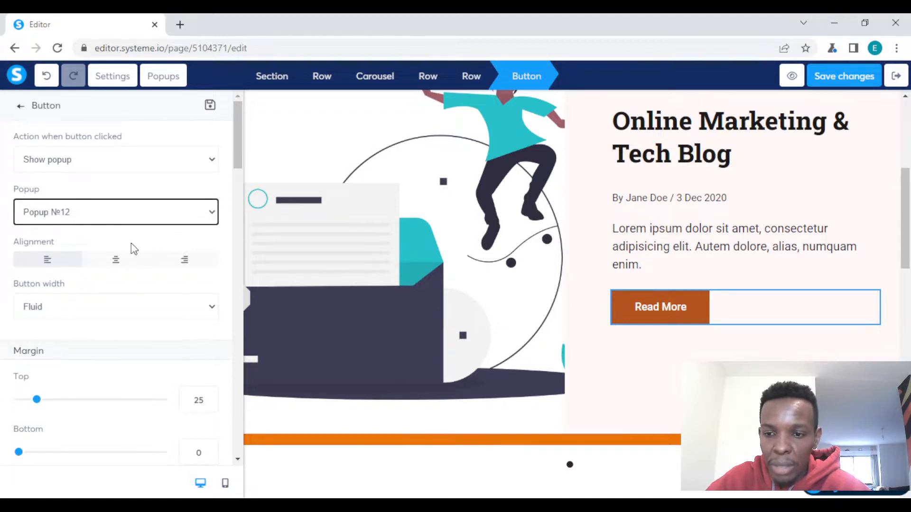
{"action": "mouse_move", "coordinate": [238, 148]}
{"action": "left_mouse_down"}
{"action": "mouse_move", "coordinate": [229, 264]}
{"action": "mouse_move", "coordinate": [237, 138]}
{"action": "left_mouse_up"}
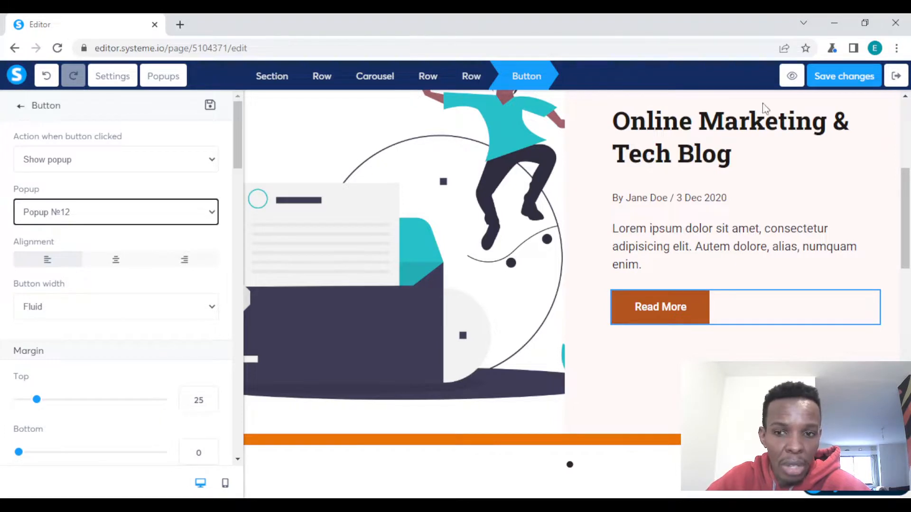
Step: Dismiss the block creation dialog, save the home page changes and exit the editor
{"action": "left_click", "coordinate": [209, 105]}
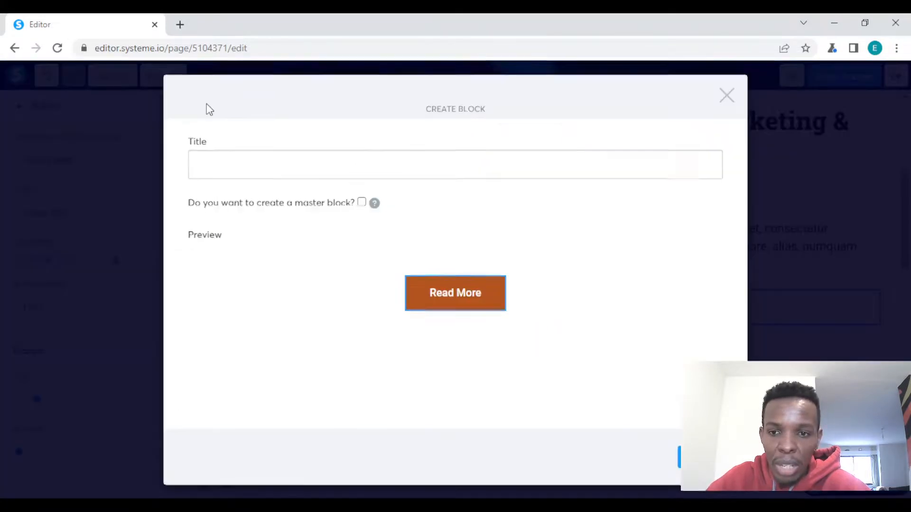
{"action": "left_click", "coordinate": [726, 95]}
{"action": "left_click", "coordinate": [843, 79]}
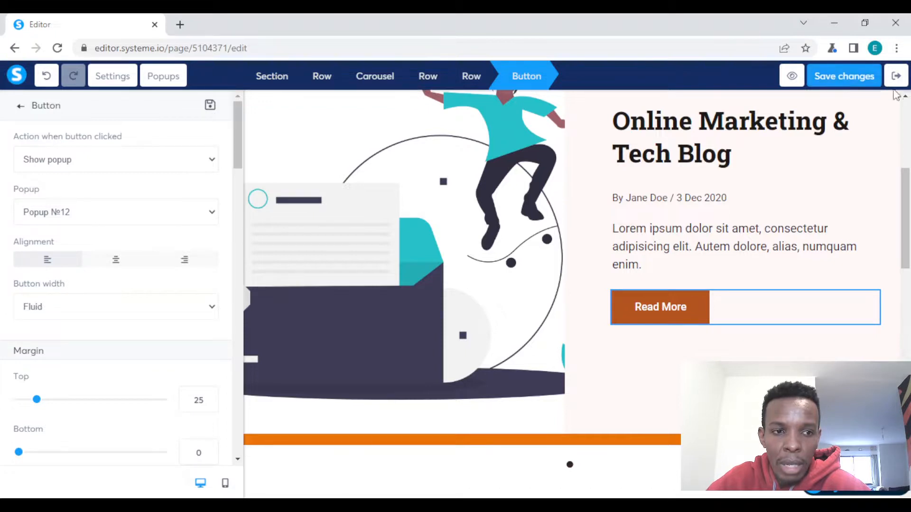
{"action": "left_click", "coordinate": [893, 80]}
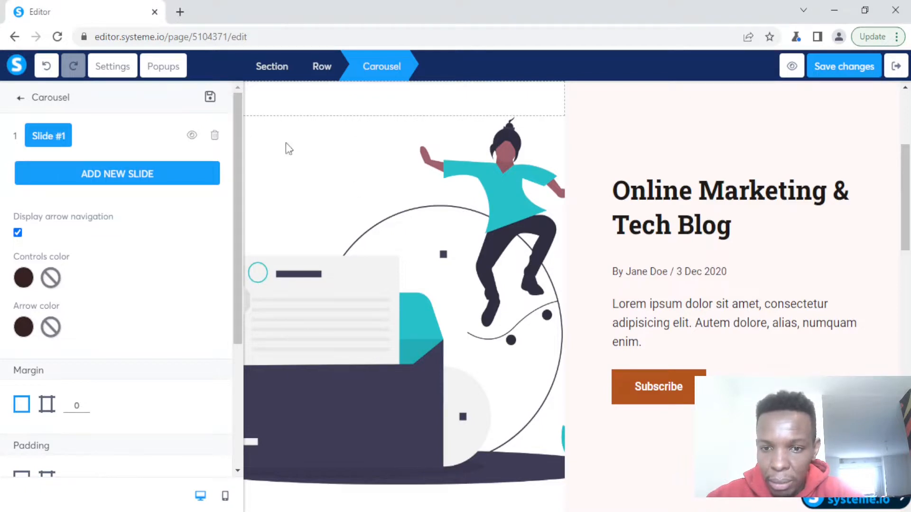
Step: Insert the price plans block "Three card items, highlighted middle card (colorful banner)" between the post list and the footer
{"action": "left_click", "coordinate": [710, 139]}
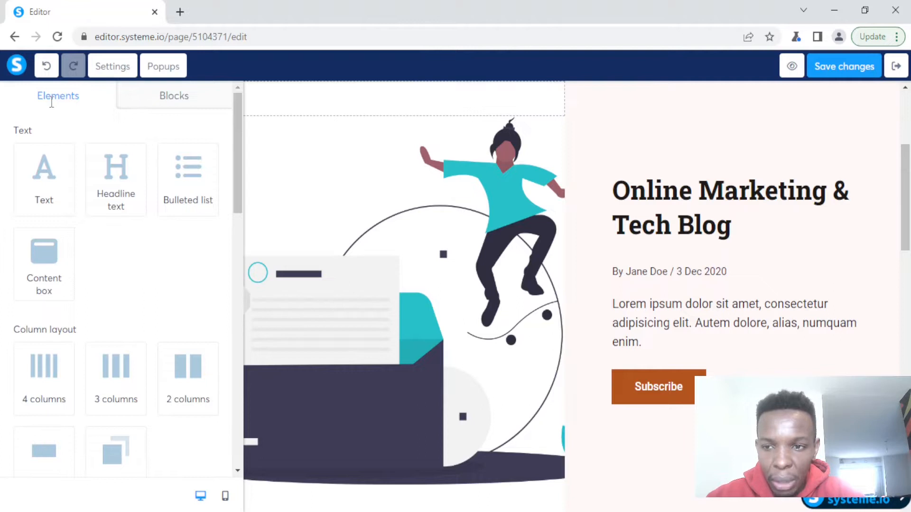
{"action": "left_click", "coordinate": [173, 102]}
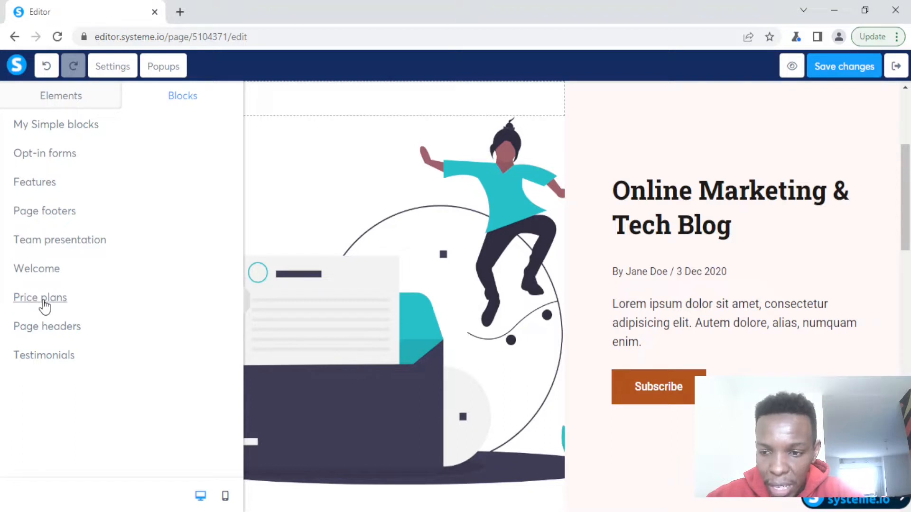
{"action": "left_click", "coordinate": [44, 303]}
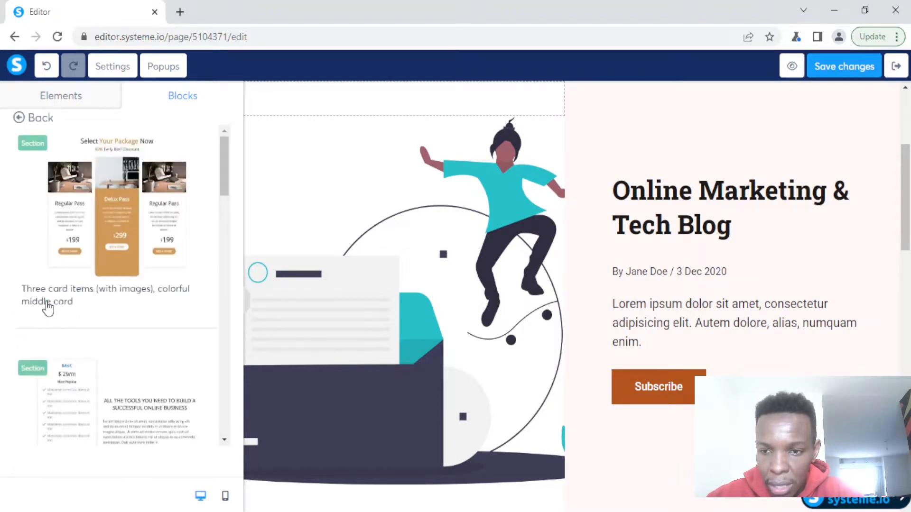
{"action": "left_click_drag", "start_coordinate": [221, 141], "coordinate": [196, 358]}
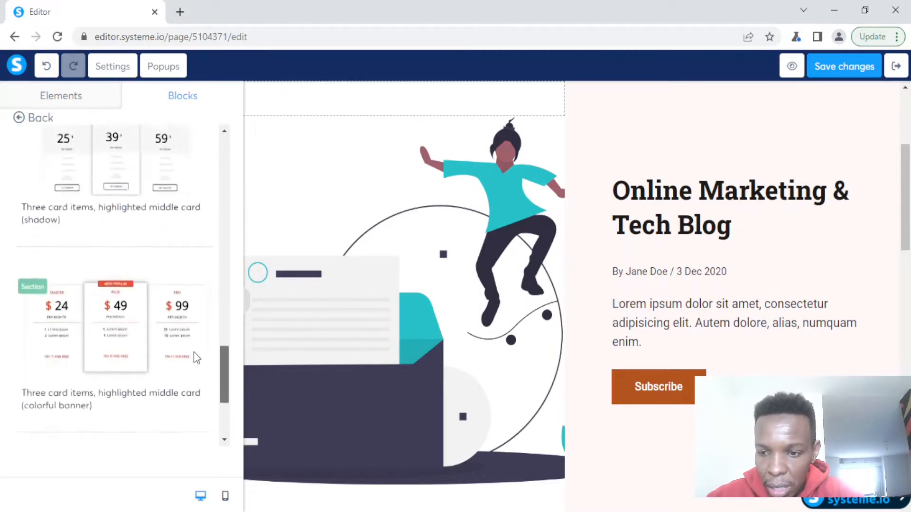
{"action": "left_click", "coordinate": [123, 335]}
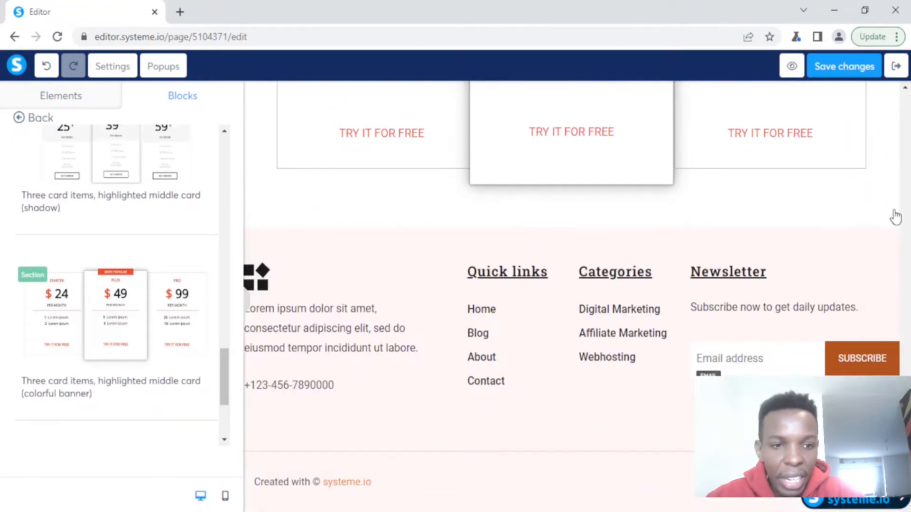
Step: Delete the pricing section with the Starter, Plus and Pro cards from the home page
{"action": "scroll", "coordinate": [908, 363], "scroll_direction": "up", "scroll_amount": 7}
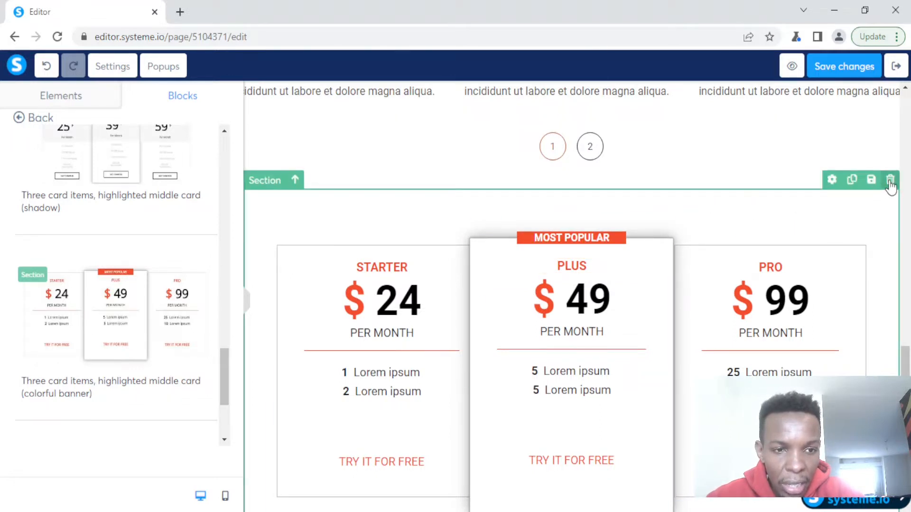
{"action": "left_click", "coordinate": [891, 182]}
{"action": "left_click", "coordinate": [521, 116]}
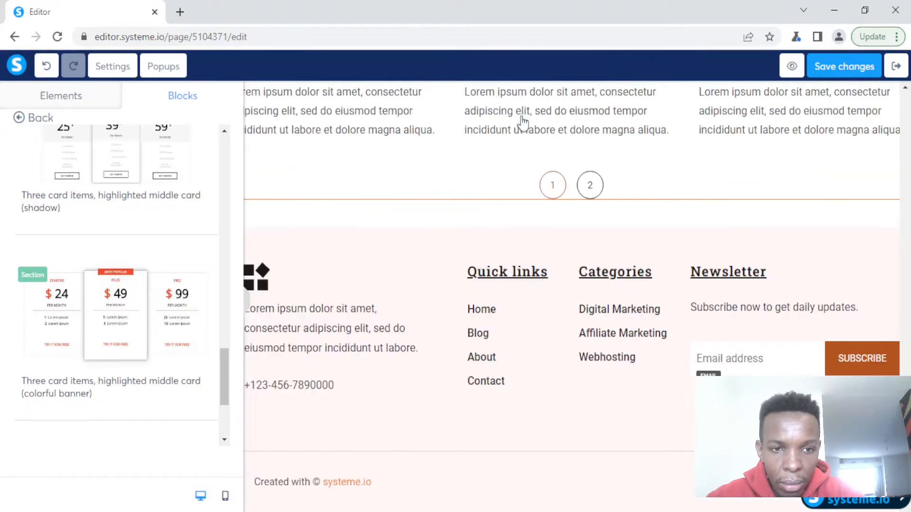
Step: Save the home page and leave the editor to view the live blog
{"action": "left_click", "coordinate": [829, 67]}
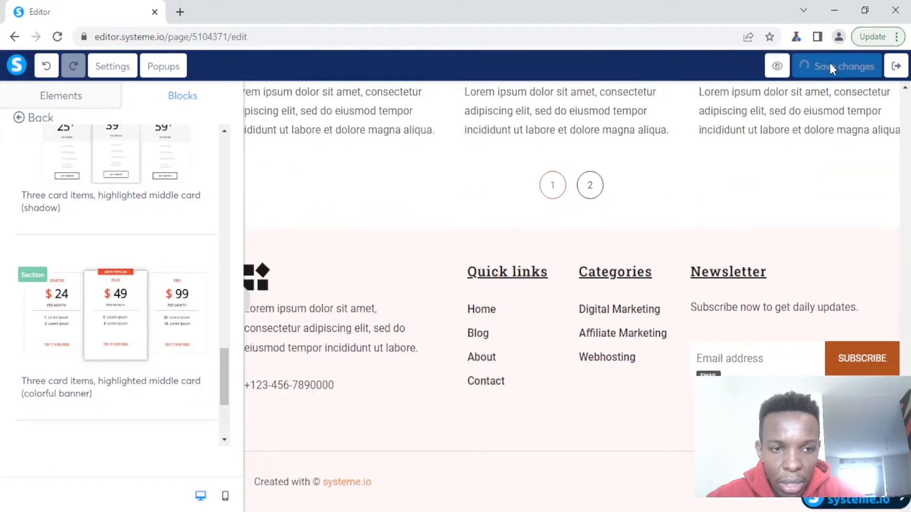
{"action": "left_click", "coordinate": [896, 69]}
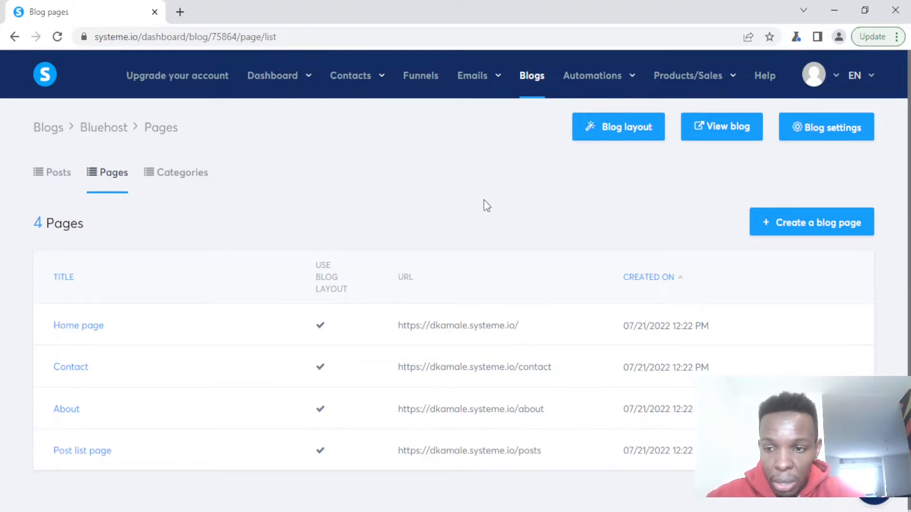
{"action": "left_click", "coordinate": [718, 128]}
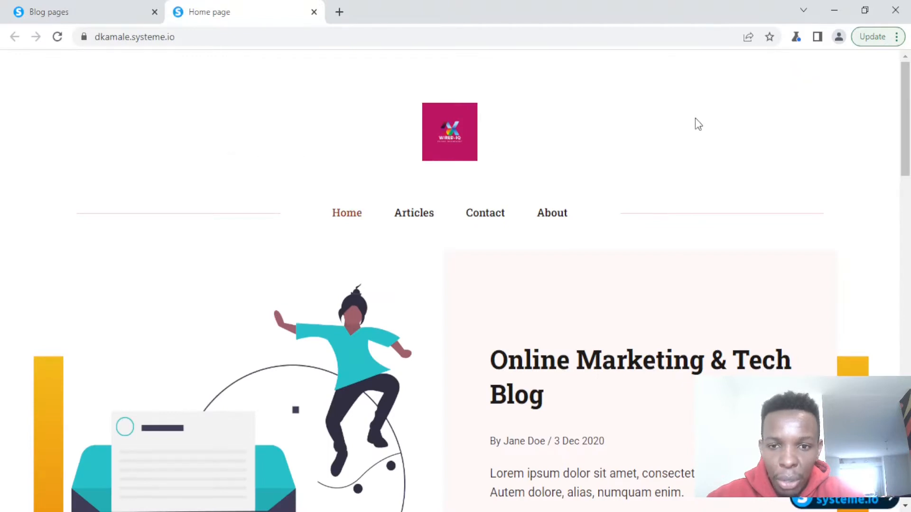
Step: Test the Subscribe button in the live home page carousel and try the first name and email fields of its popup
{"action": "scroll", "coordinate": [696, 119], "scroll_direction": "down", "scroll_amount": 4}
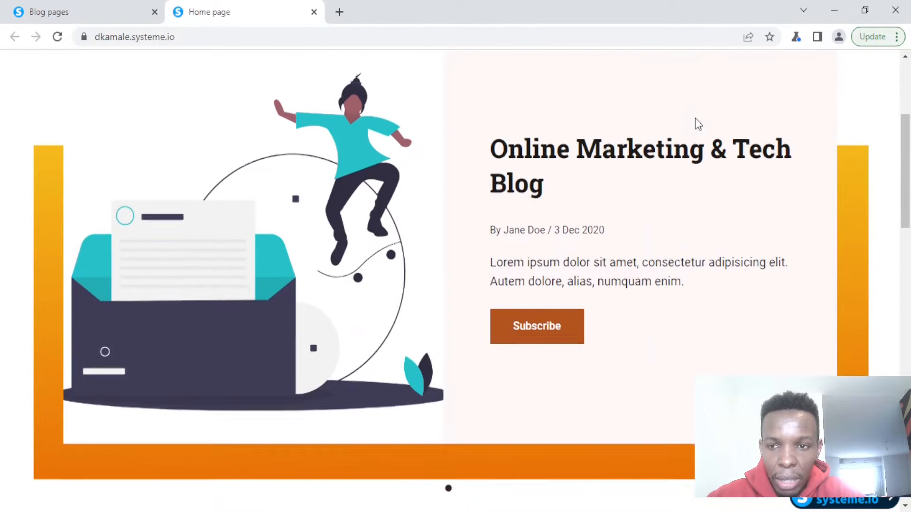
{"action": "scroll", "coordinate": [696, 119], "scroll_direction": "down", "scroll_amount": 1}
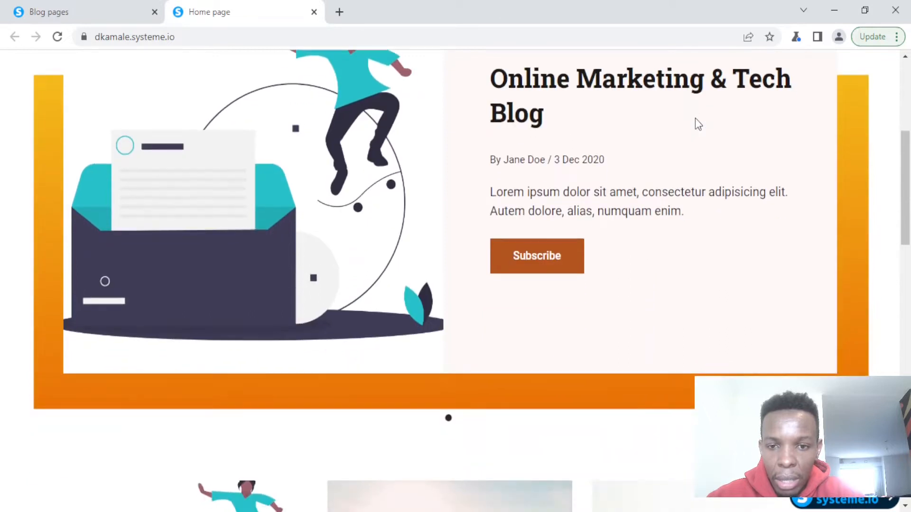
{"action": "left_click", "coordinate": [546, 269]}
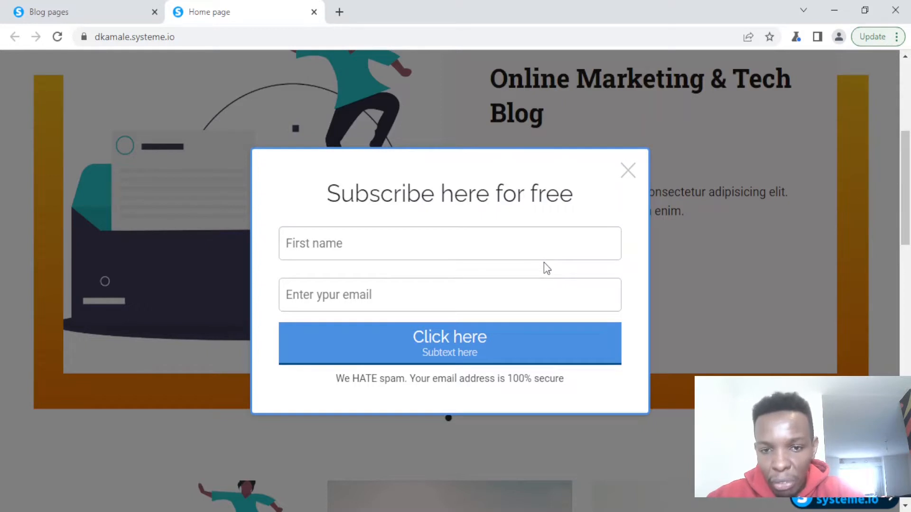
{"action": "left_click", "coordinate": [343, 244]}
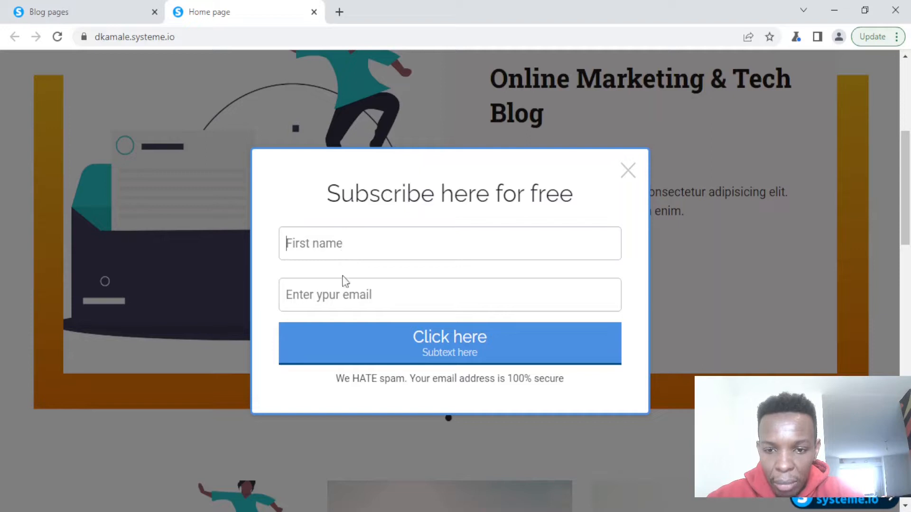
{"action": "left_click", "coordinate": [372, 303]}
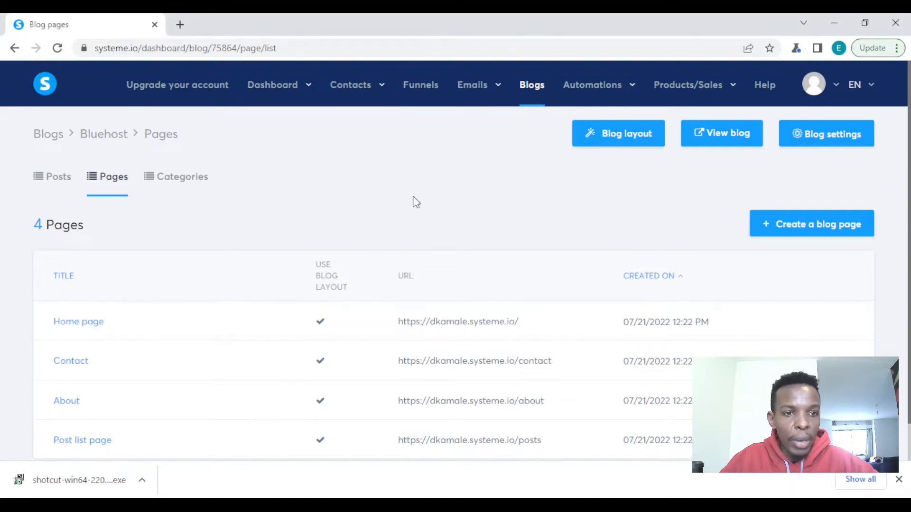
Step: Set the systeme.io subdomain to "bluehostblog" in the account settings and save the change
{"action": "left_click", "coordinate": [814, 86]}
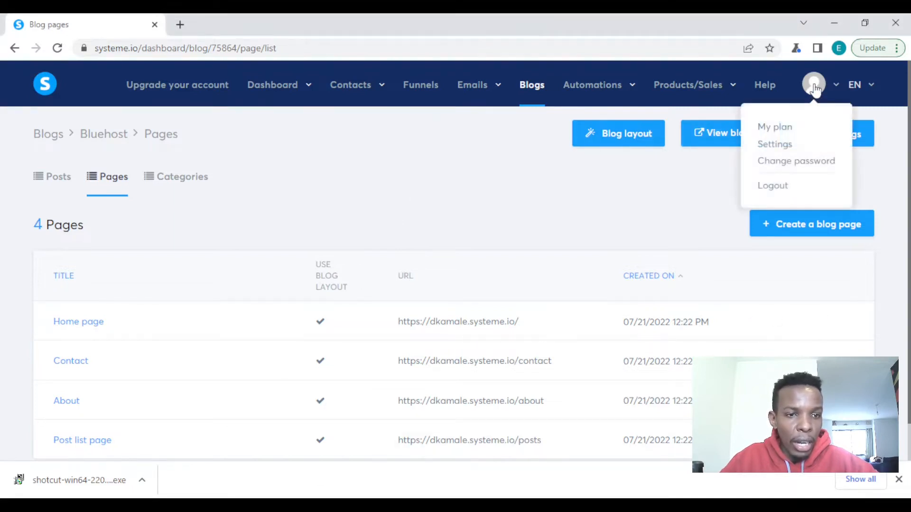
{"action": "left_click", "coordinate": [775, 145]}
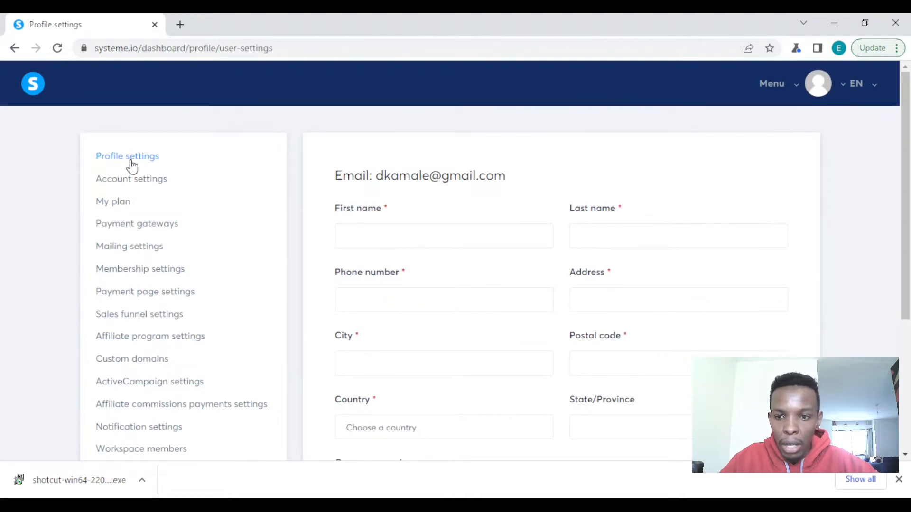
{"action": "left_click", "coordinate": [145, 186]}
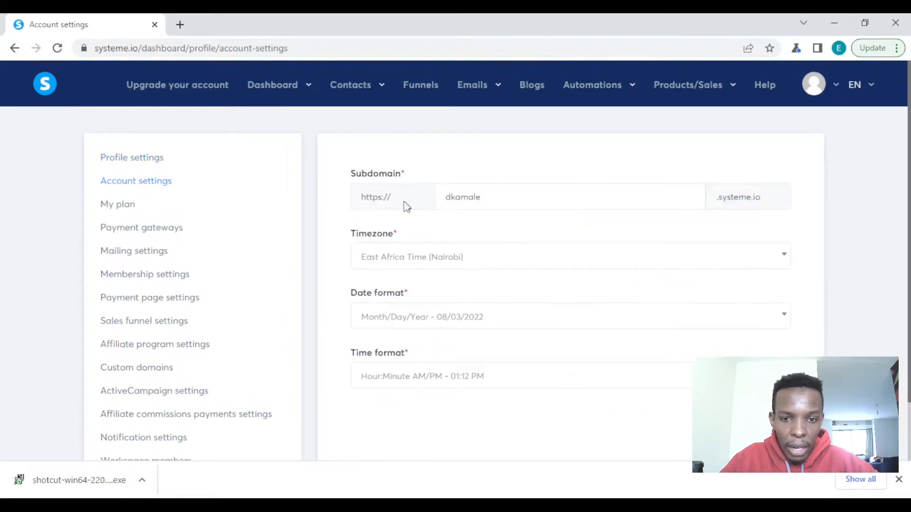
{"action": "left_click", "coordinate": [490, 201]}
{"action": "left_click_drag", "start_coordinate": [490, 201], "coordinate": [436, 199]}
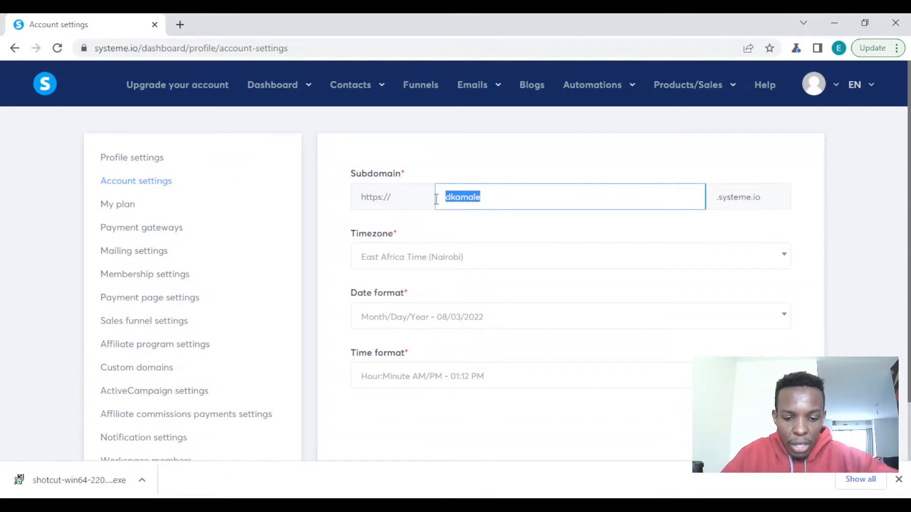
{"action": "type", "text": "blueho"}
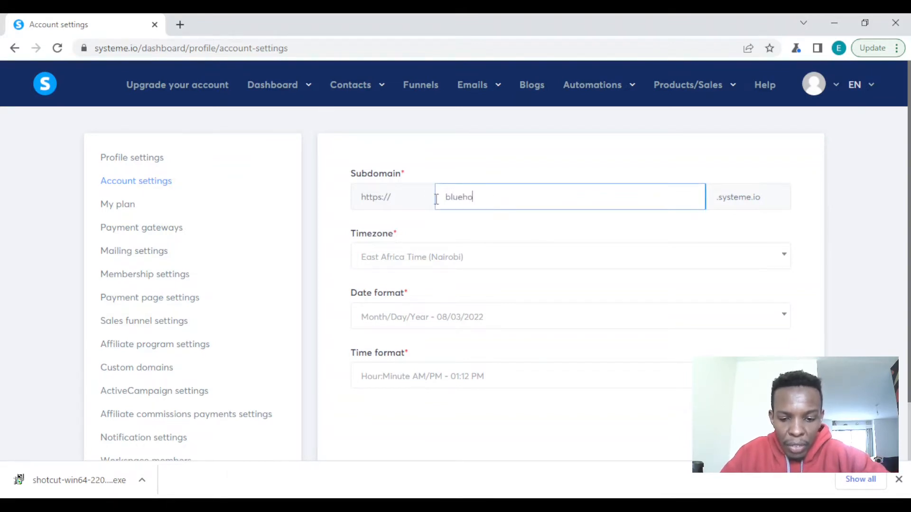
{"action": "type", "text": "stblog"}
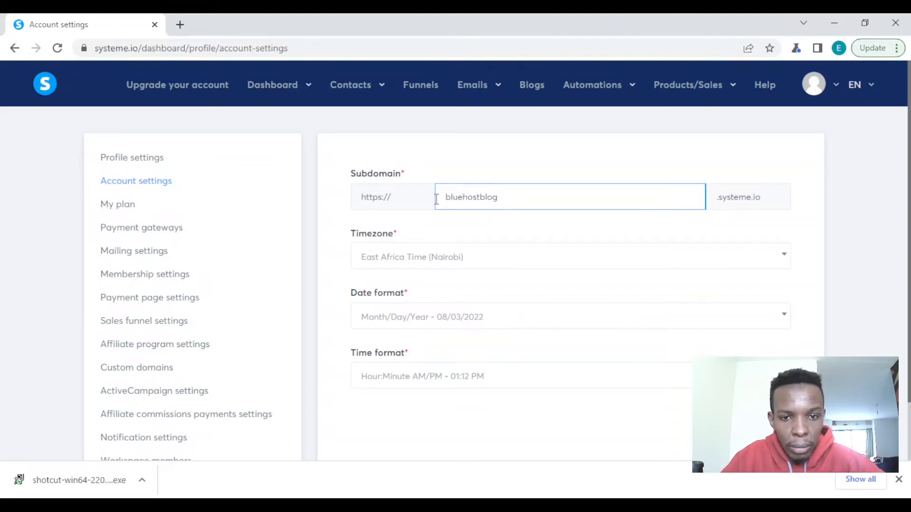
{"action": "key", "text": "Return"}
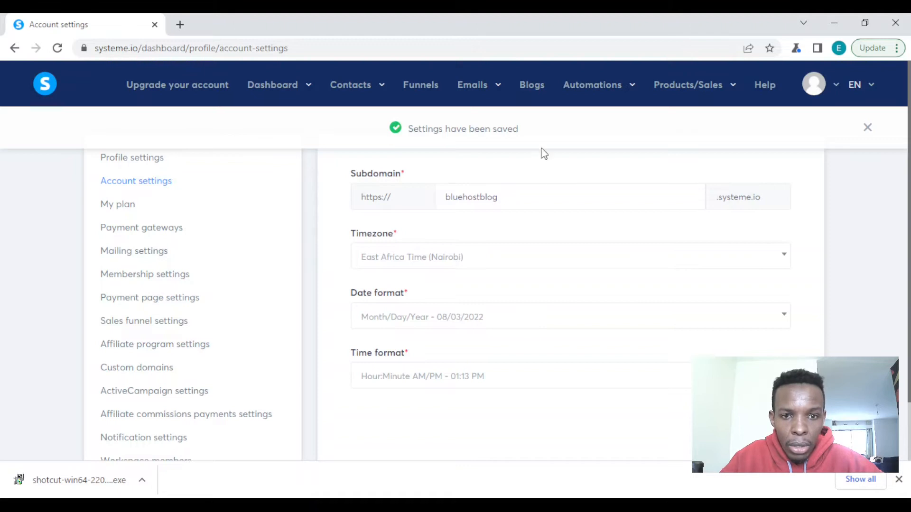
Step: Return to the list of blogs and view the Bluehost blog live at its new address
{"action": "left_click", "coordinate": [529, 91]}
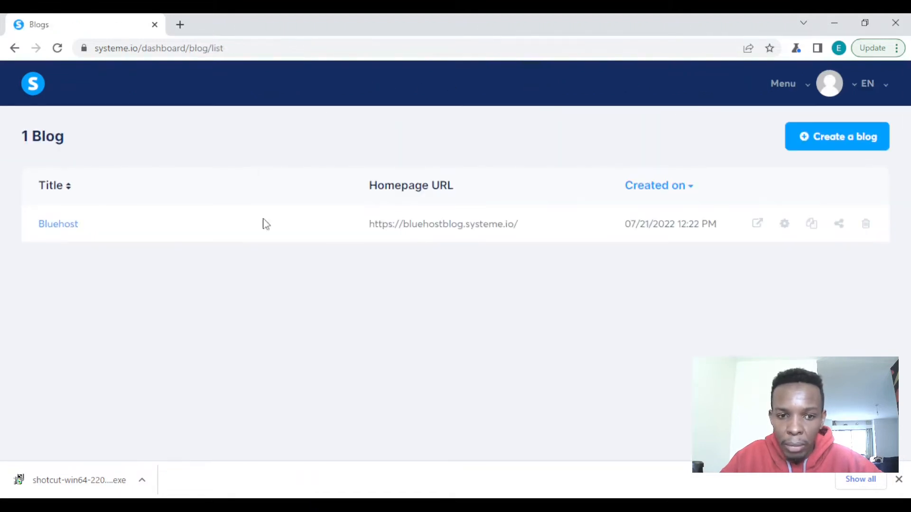
{"action": "left_click", "coordinate": [758, 224]}
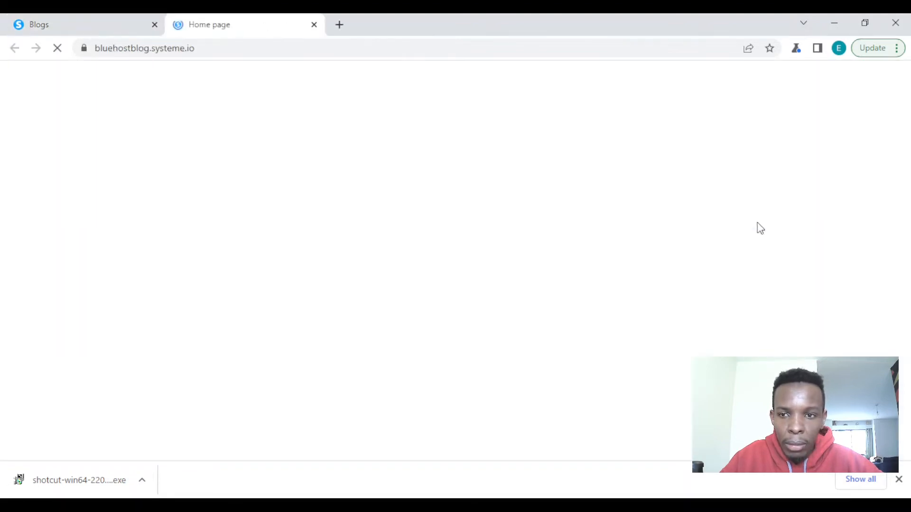